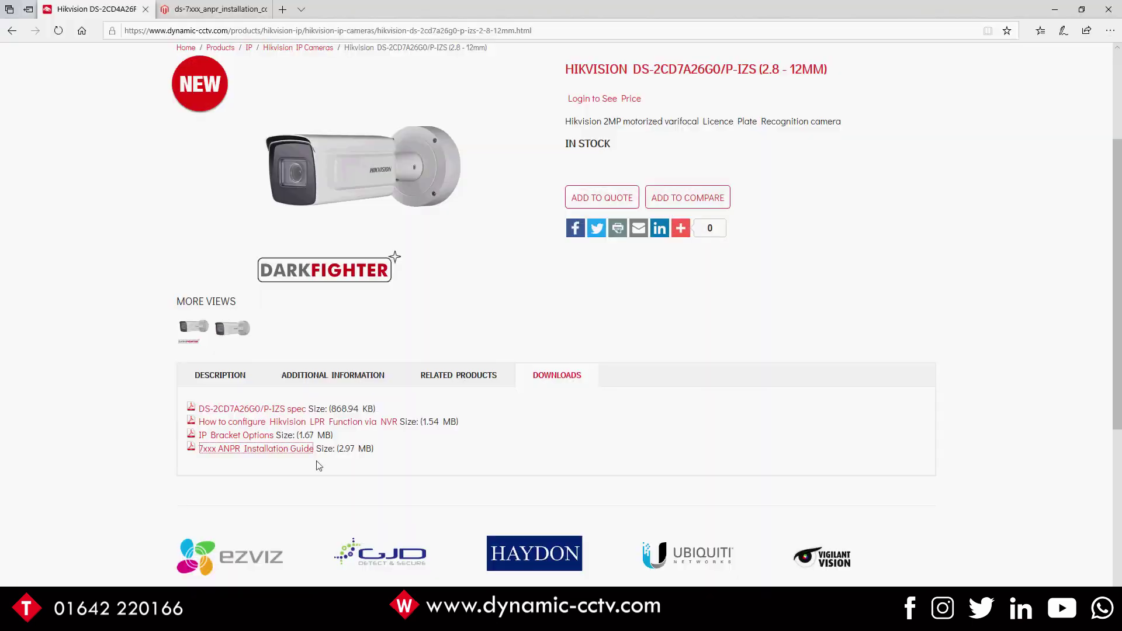
Step: Switch to the 7xxx ANPR installation guide PDF and scroll to its camera angle advice
scroll(25, 123, "up", 3)
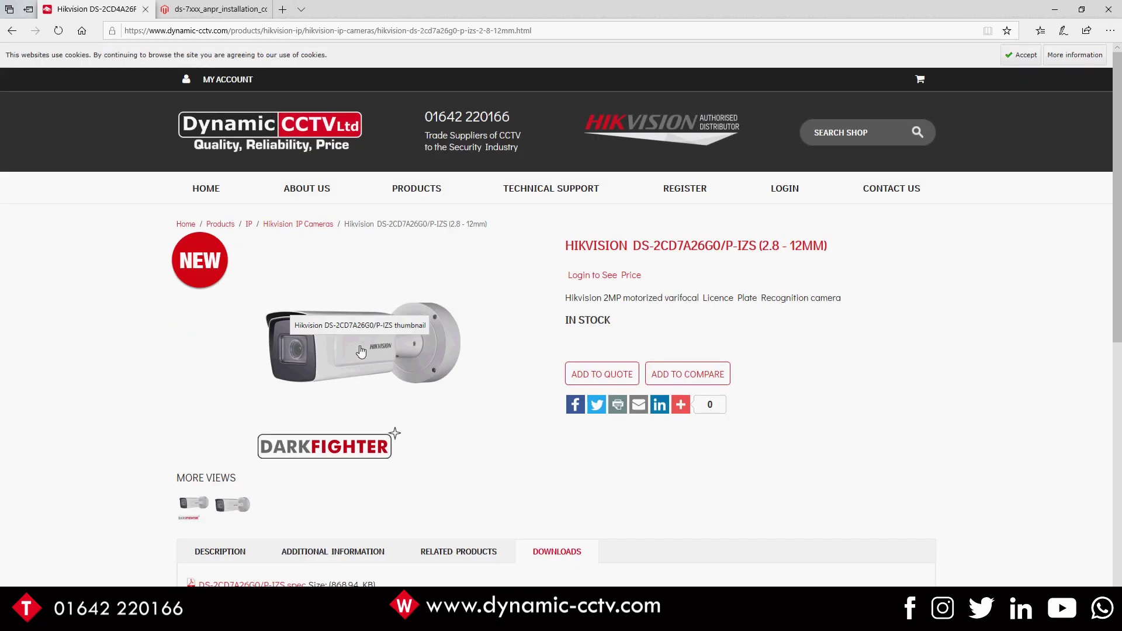
scroll(327, 380, "down", 5)
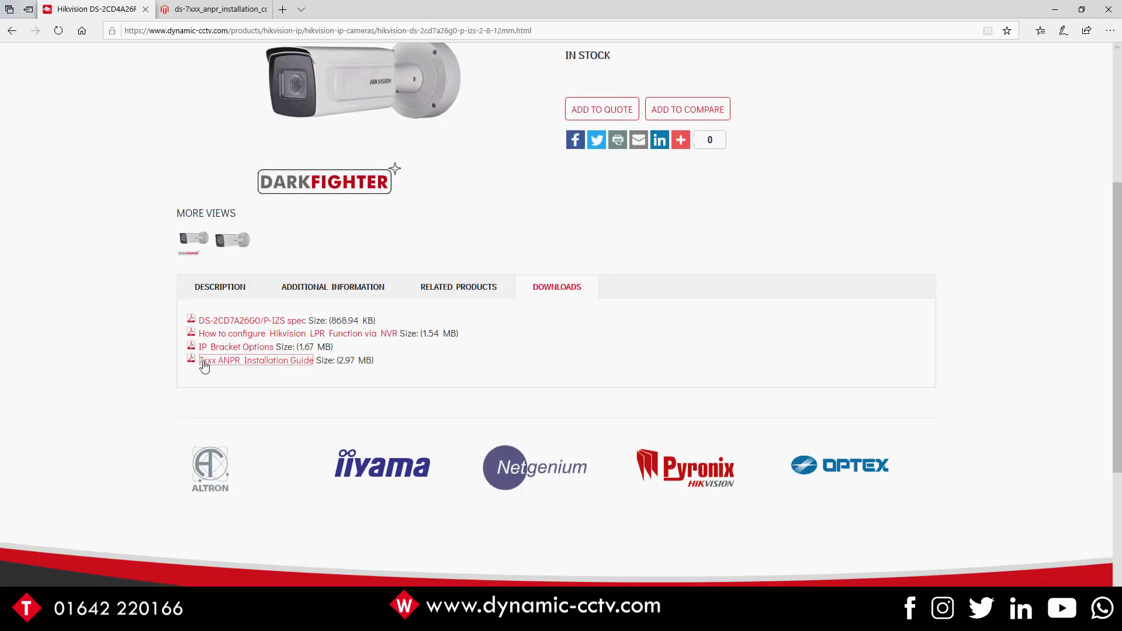
scroll(293, 390, "up", 2)
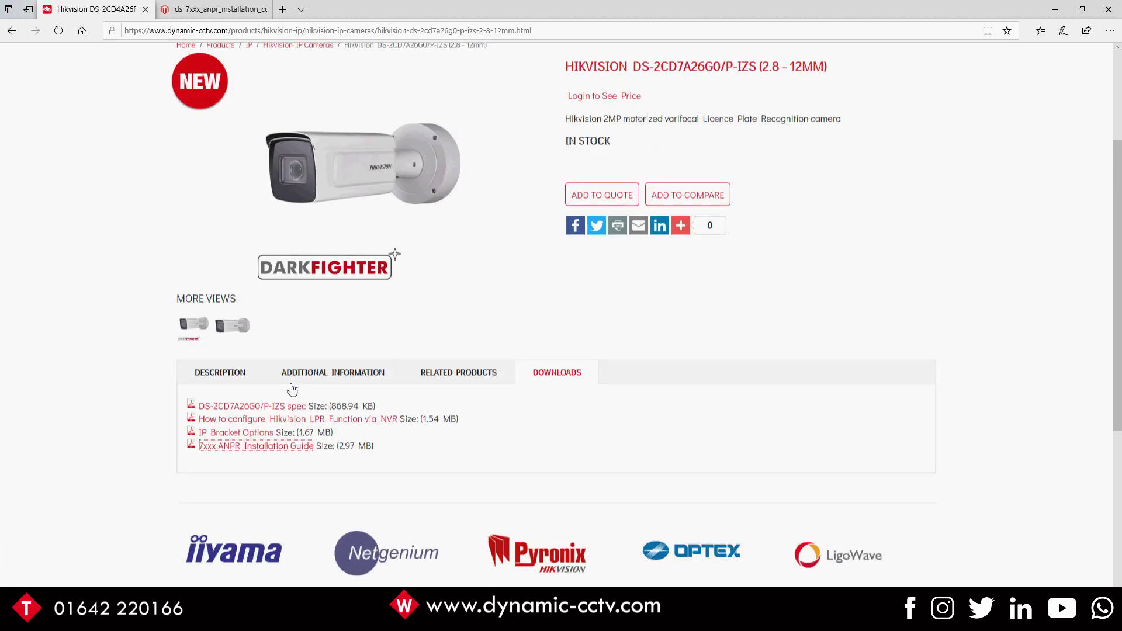
left_click(217, 9)
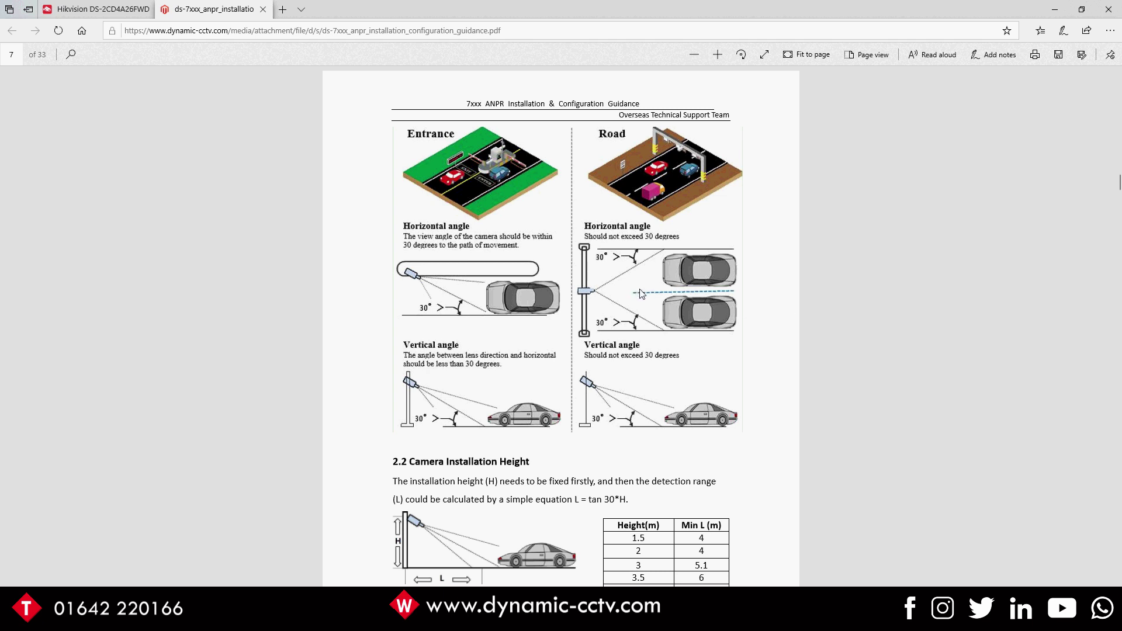
scroll(641, 300, "down", 1)
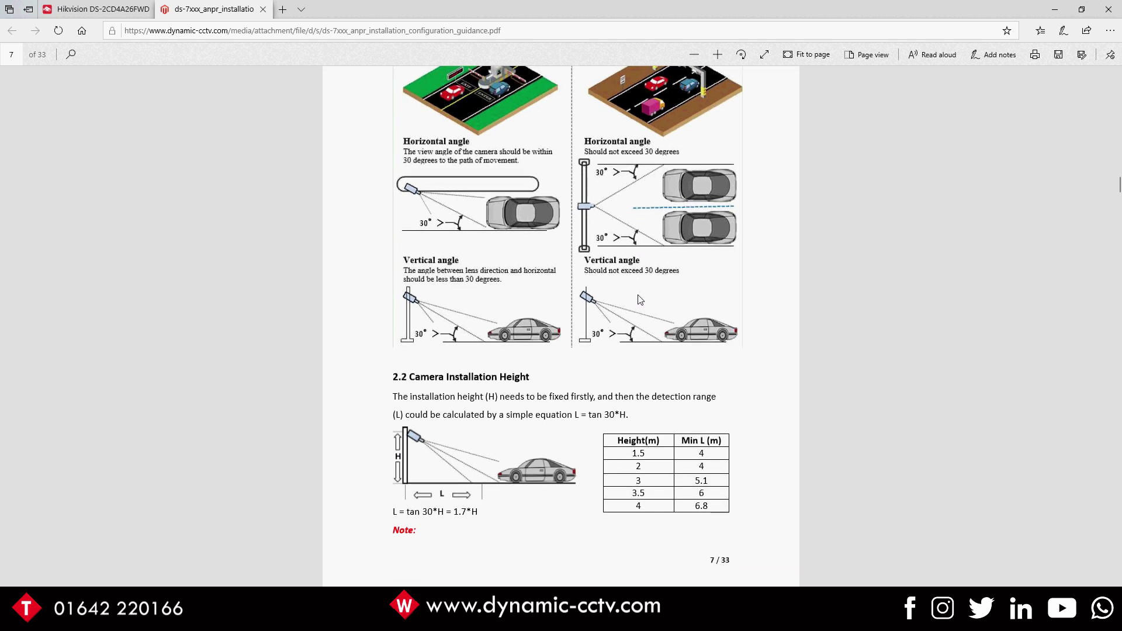
scroll(636, 301, "up", 1)
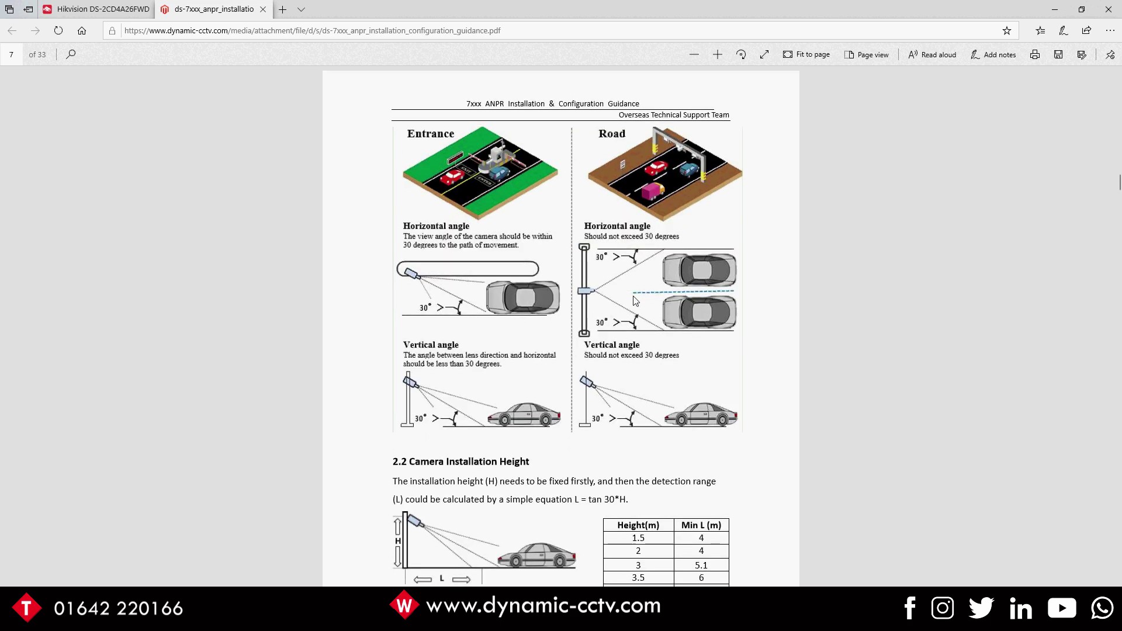
scroll(636, 301, "down", 5)
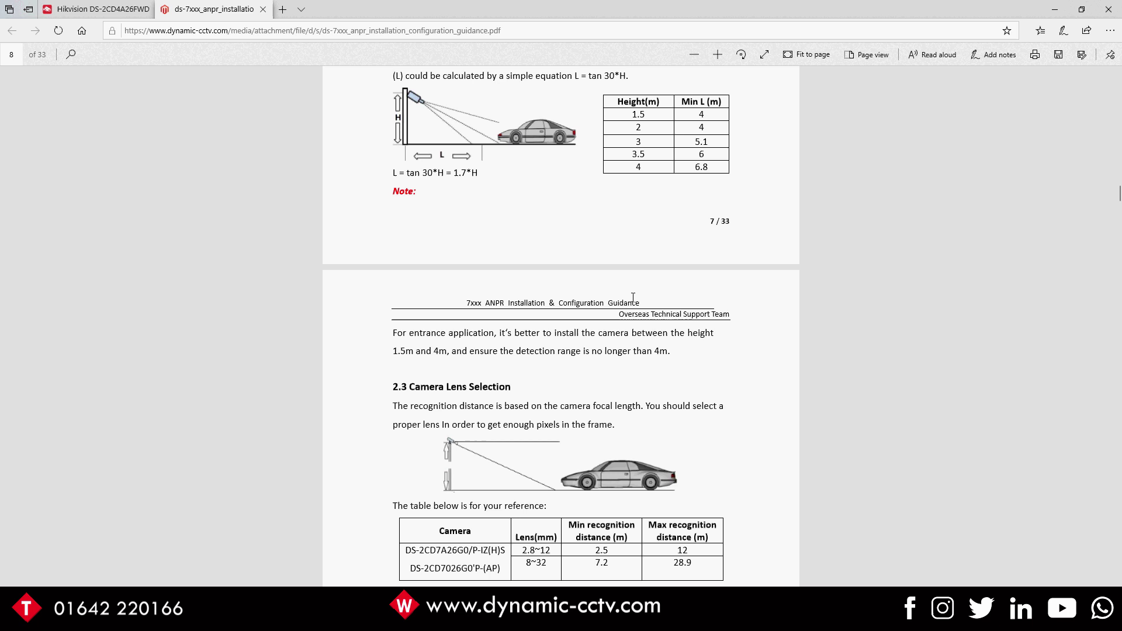
scroll(628, 301, "down", 5)
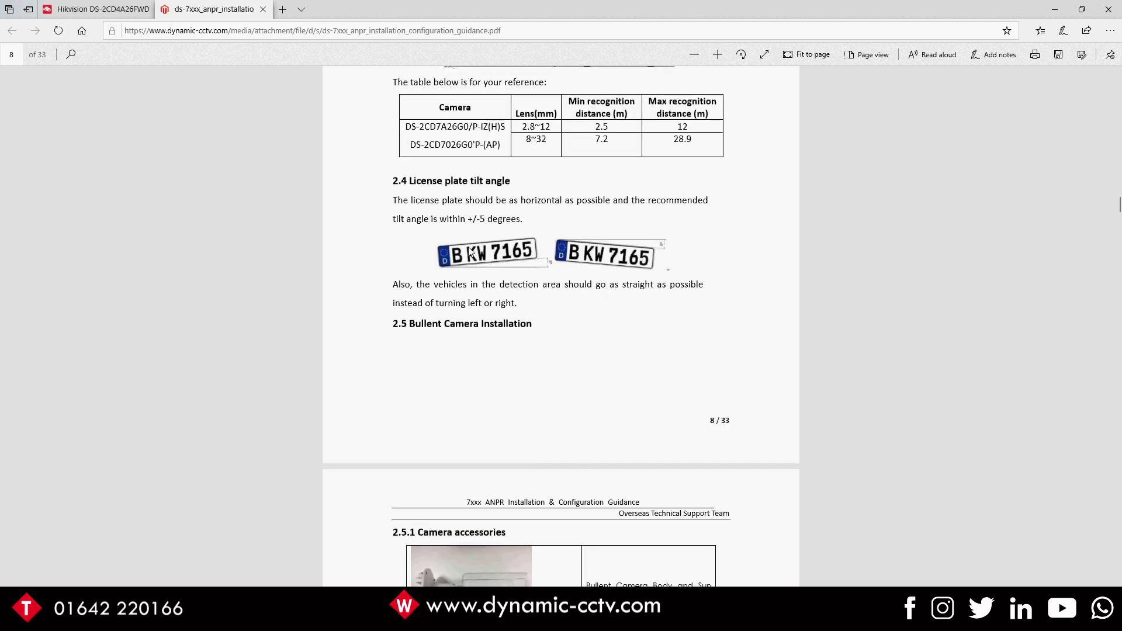
scroll(556, 276, "down", 1)
Step: Review the height advice on pages 7–8, then minimize Edge to show the camera's live view
scroll(556, 275, "up", 6)
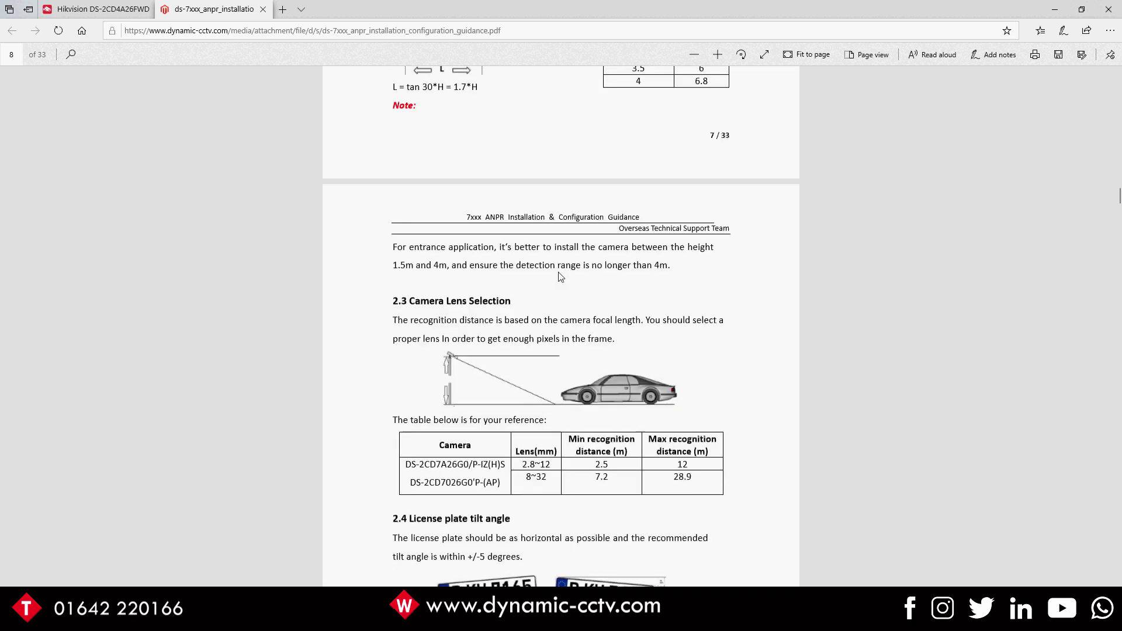
scroll(650, 463, "up", 5)
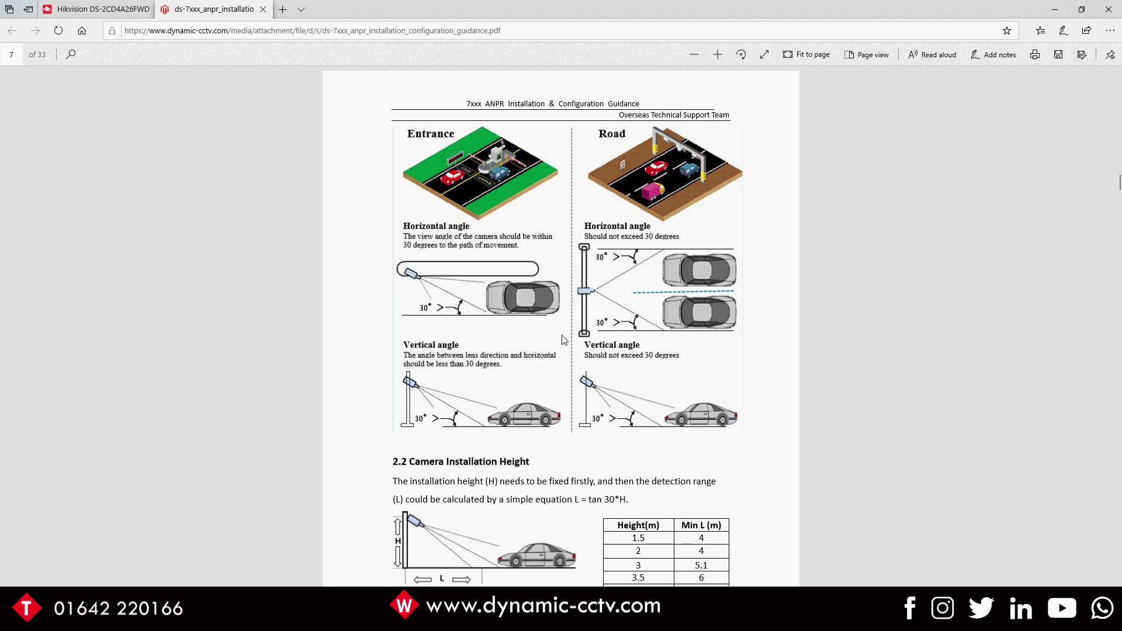
scroll(444, 344, "up", 2)
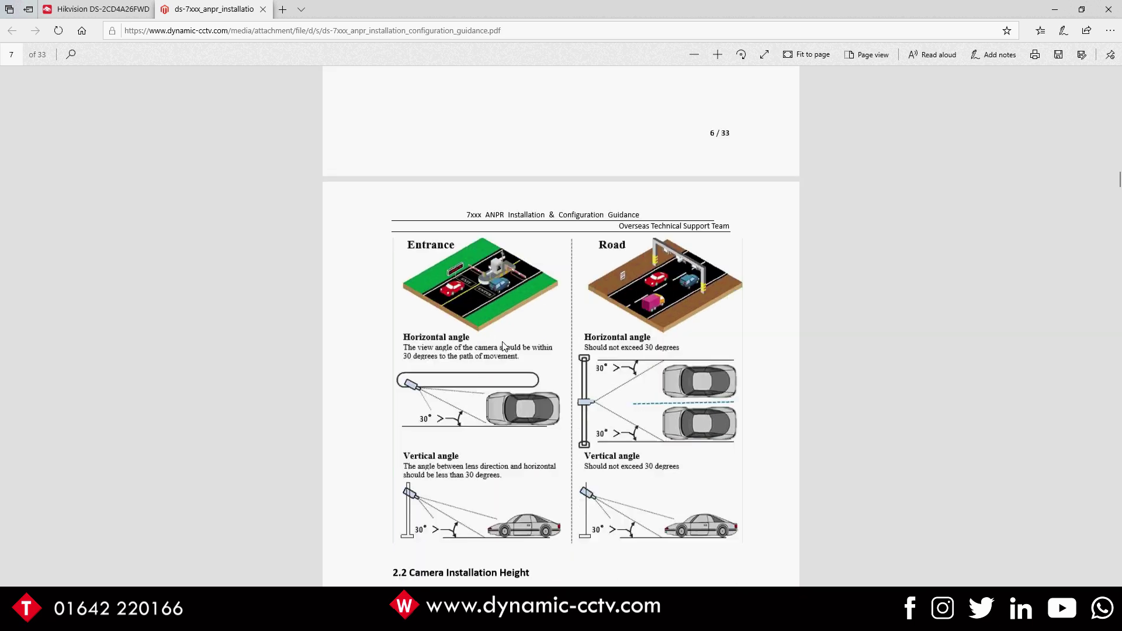
scroll(504, 346, "down", 2)
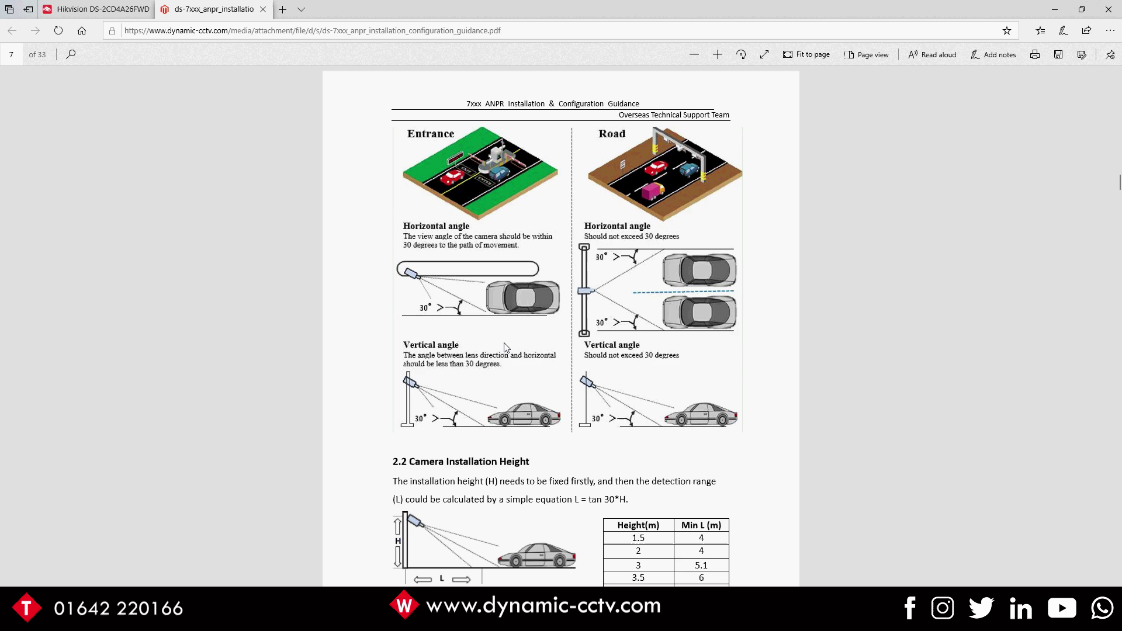
scroll(557, 362, "down", 1)
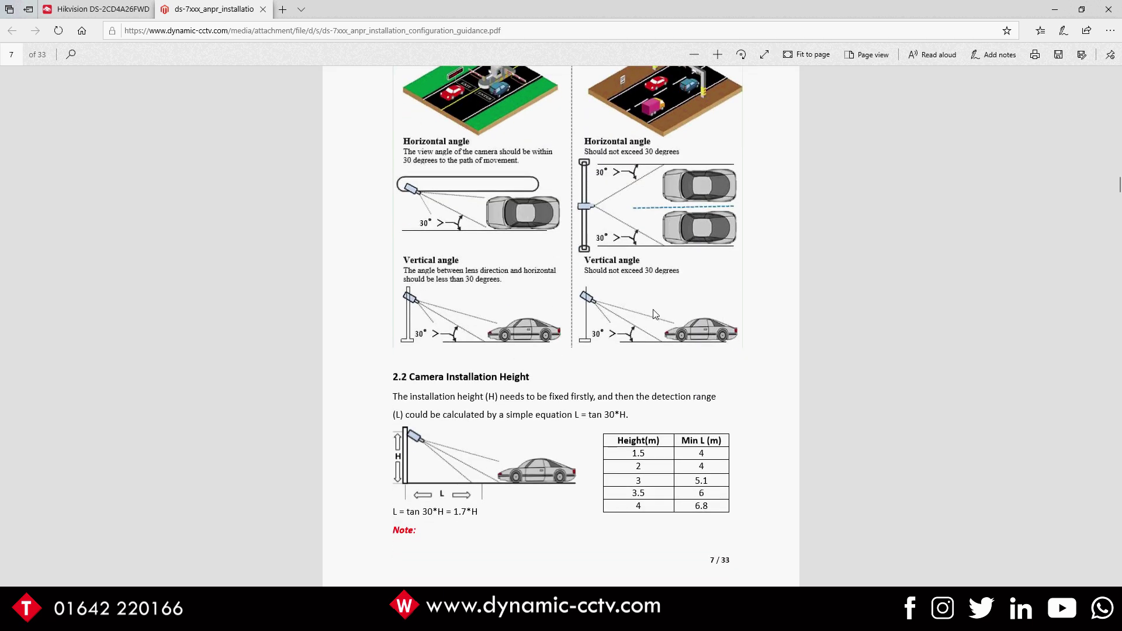
left_click(1055, 9)
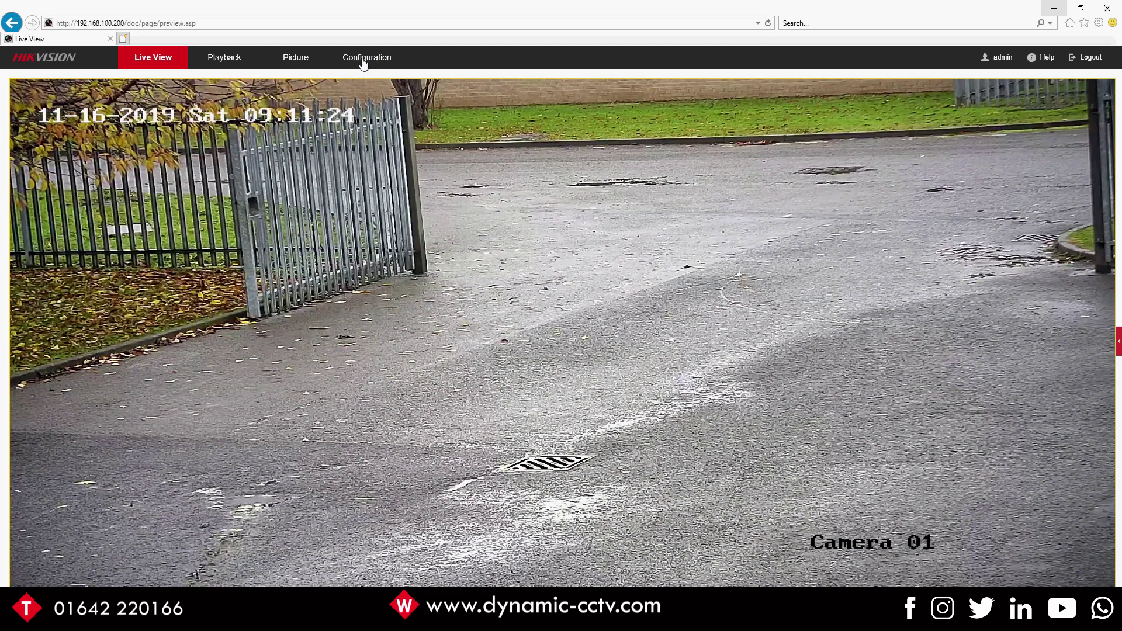
Step: Open Road Traffic's Detection Configuration and set Type to Vehicle Detection
left_click(365, 58)
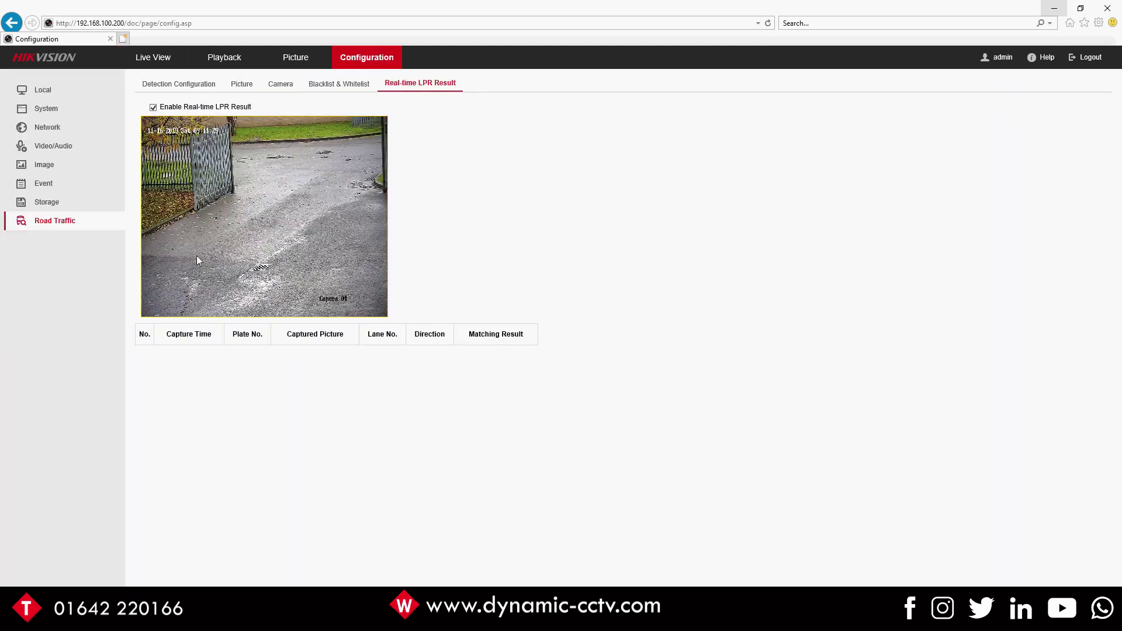
left_click(166, 82)
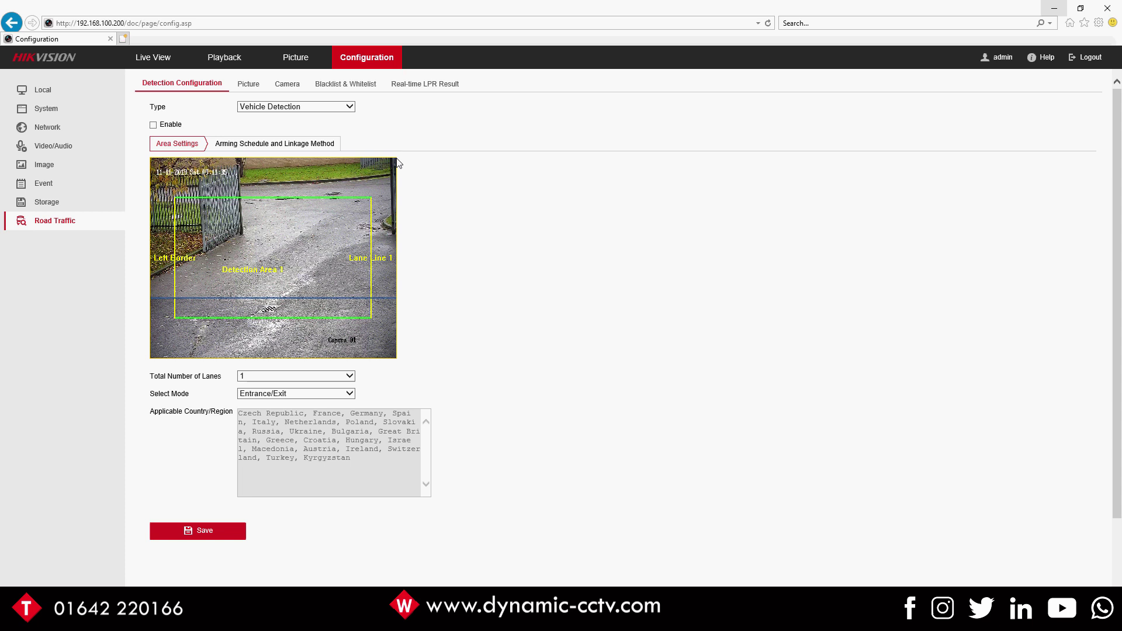
left_click(304, 107)
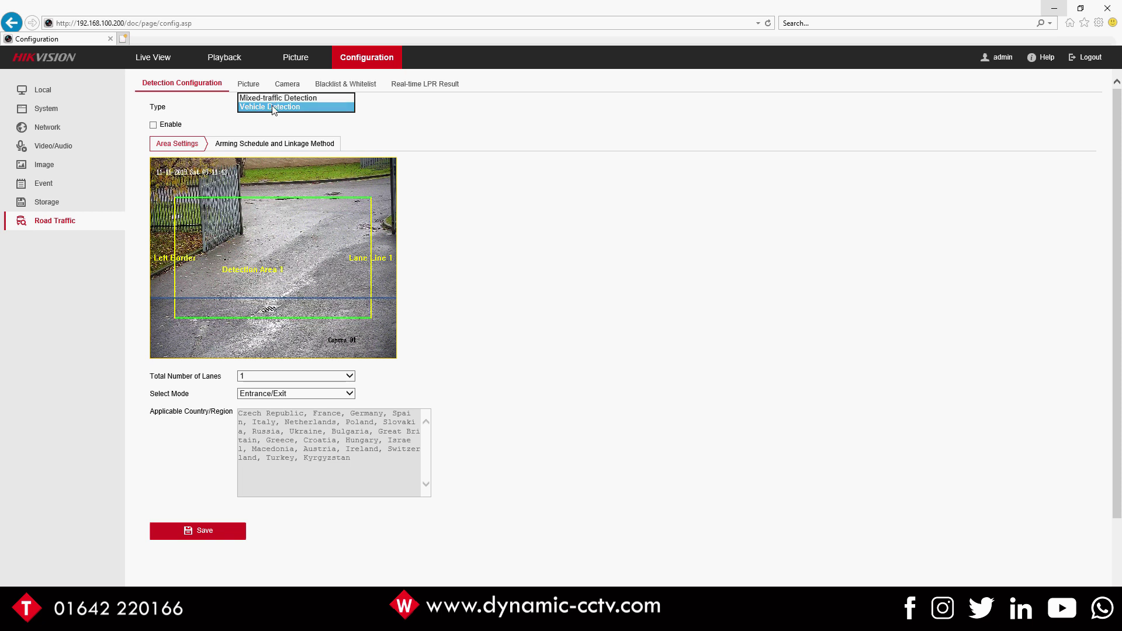
left_click(275, 106)
left_click(276, 108)
left_click(266, 109)
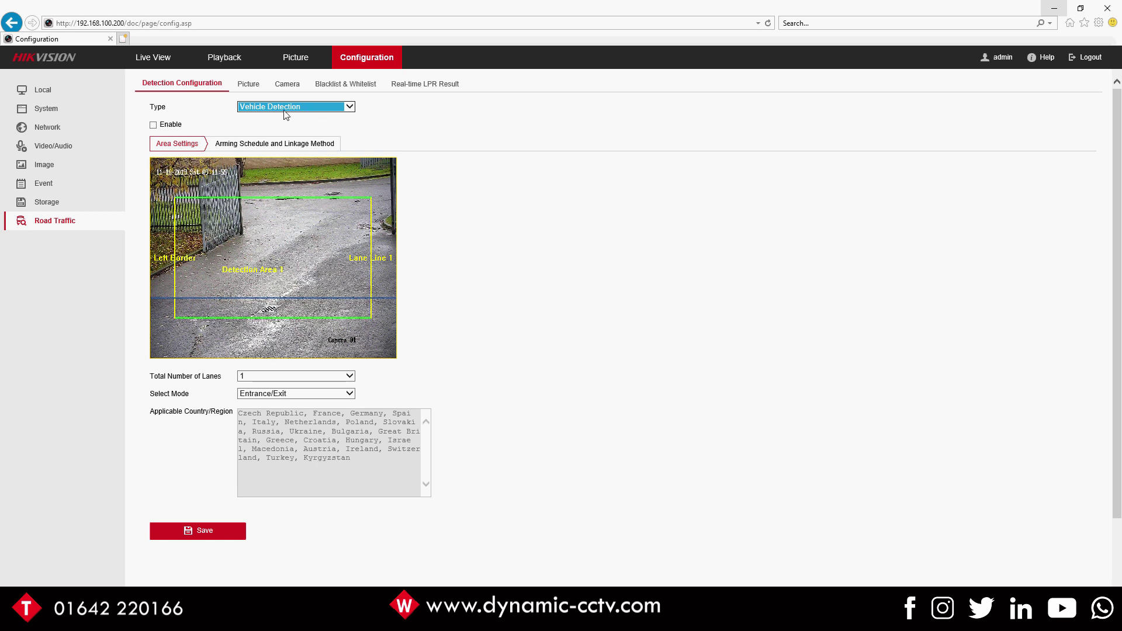
Step: Enable vehicle detection, fit the Left Border and Lane Line 1 to the road edges, and save
left_click(157, 129)
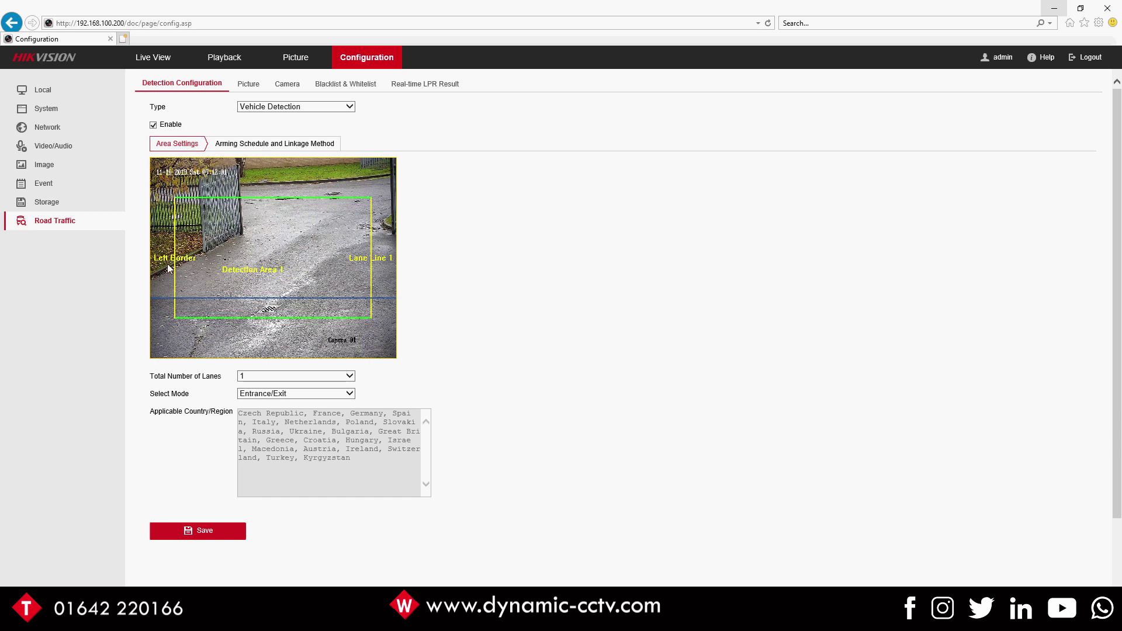
mouse_move(176, 256)
left_mouse_down()
mouse_move(249, 255)
mouse_move(176, 253)
left_mouse_up()
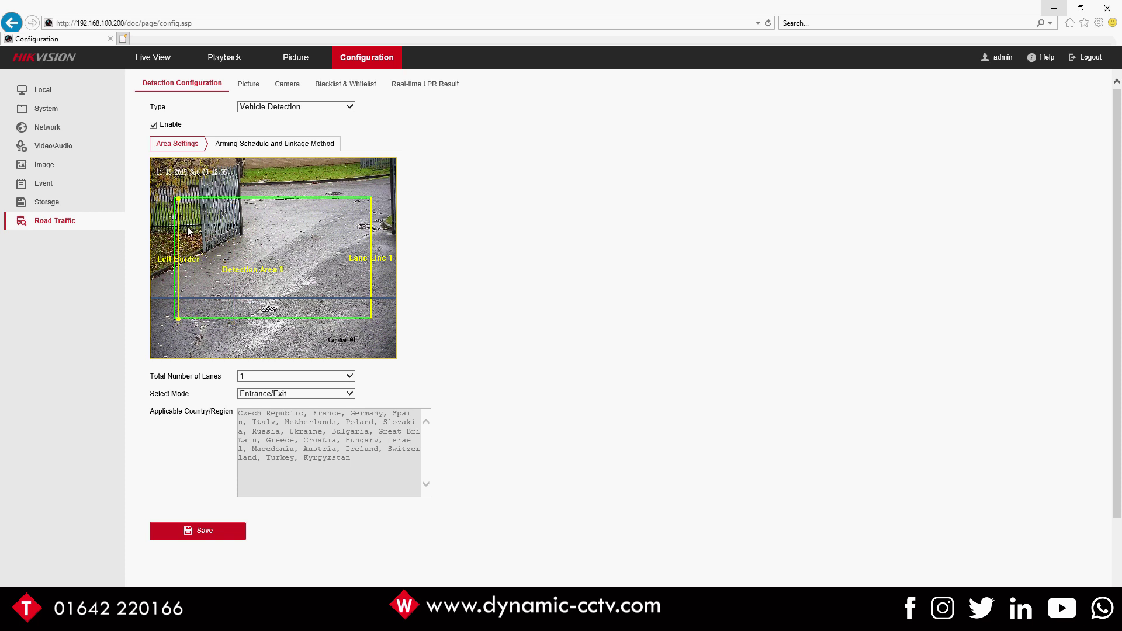
left_click_drag(178, 200, 238, 202)
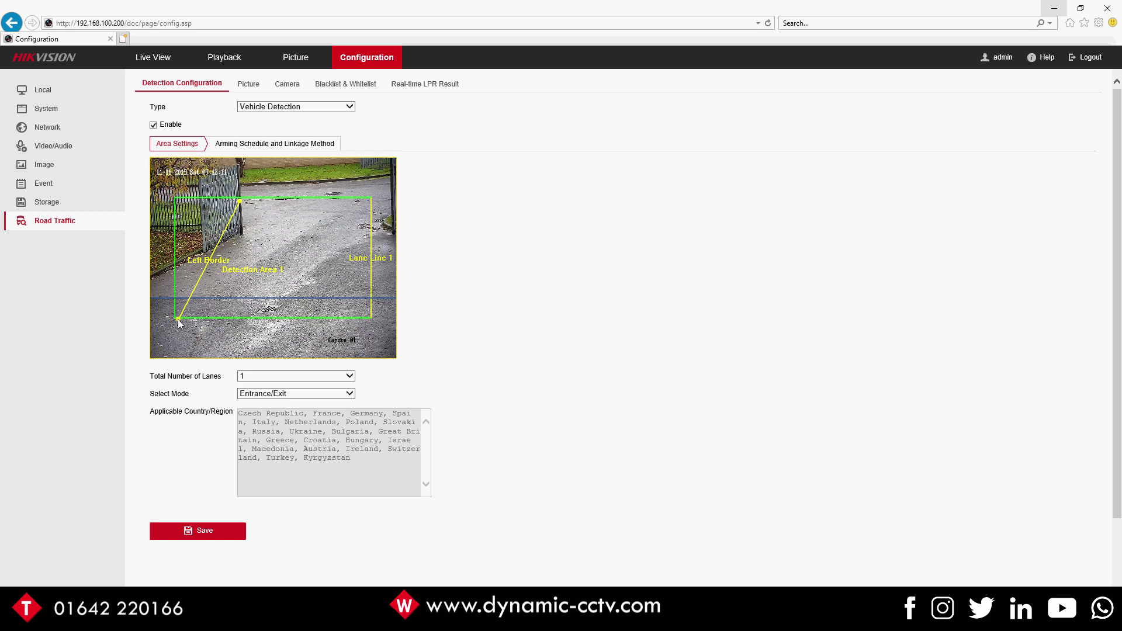
left_click_drag(178, 319, 152, 294)
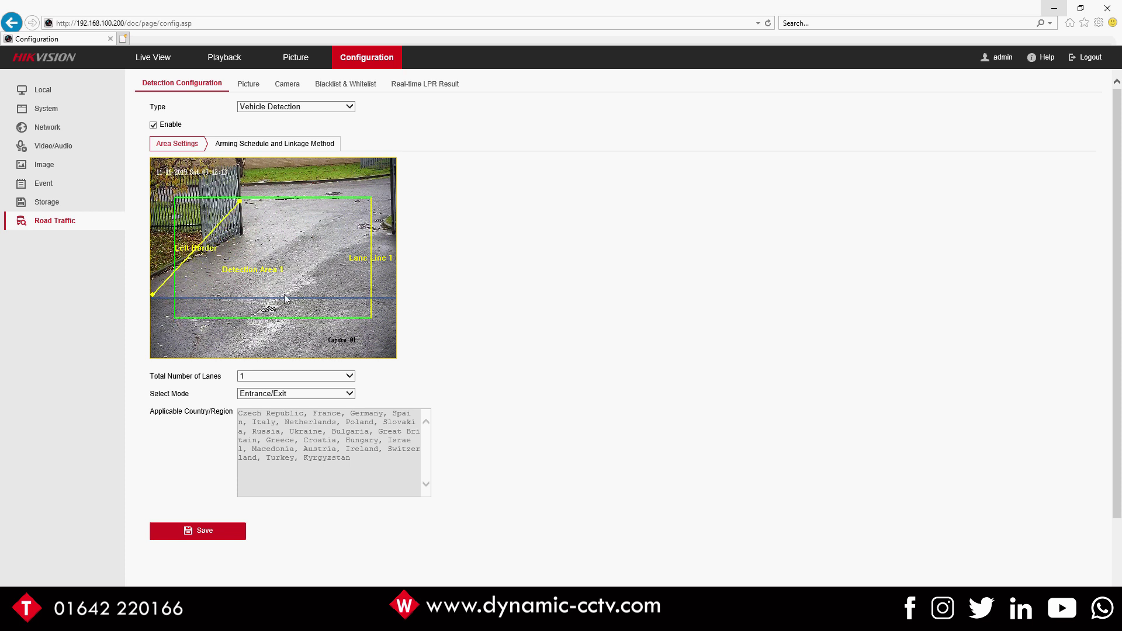
left_click(370, 324)
left_click_drag(371, 198, 390, 200)
left_click_drag(370, 318, 377, 326)
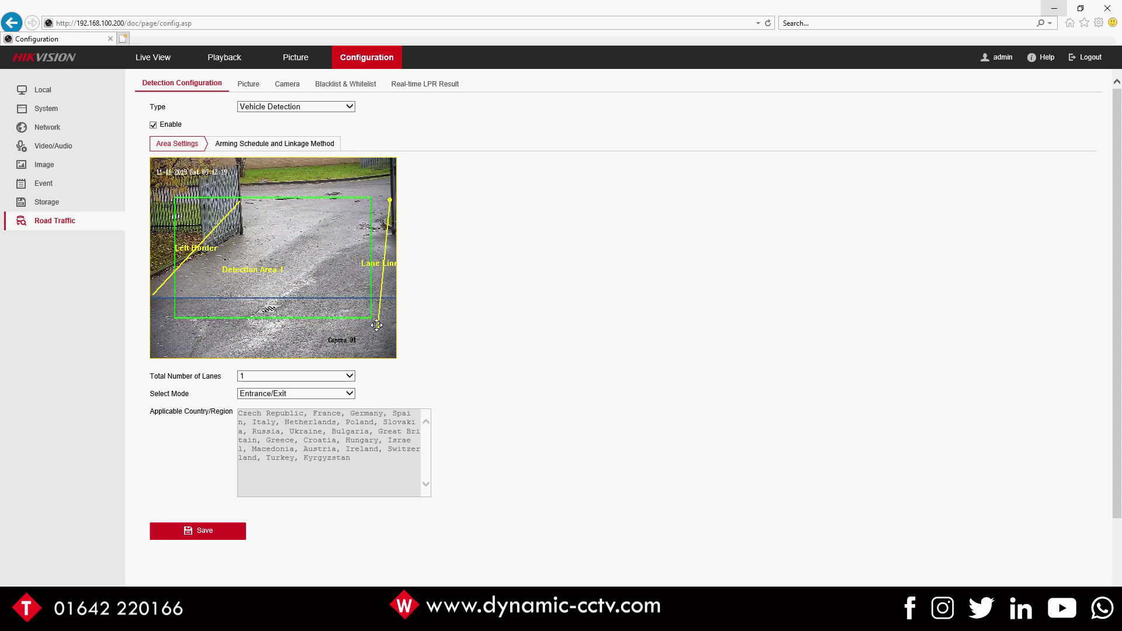
left_click(214, 533)
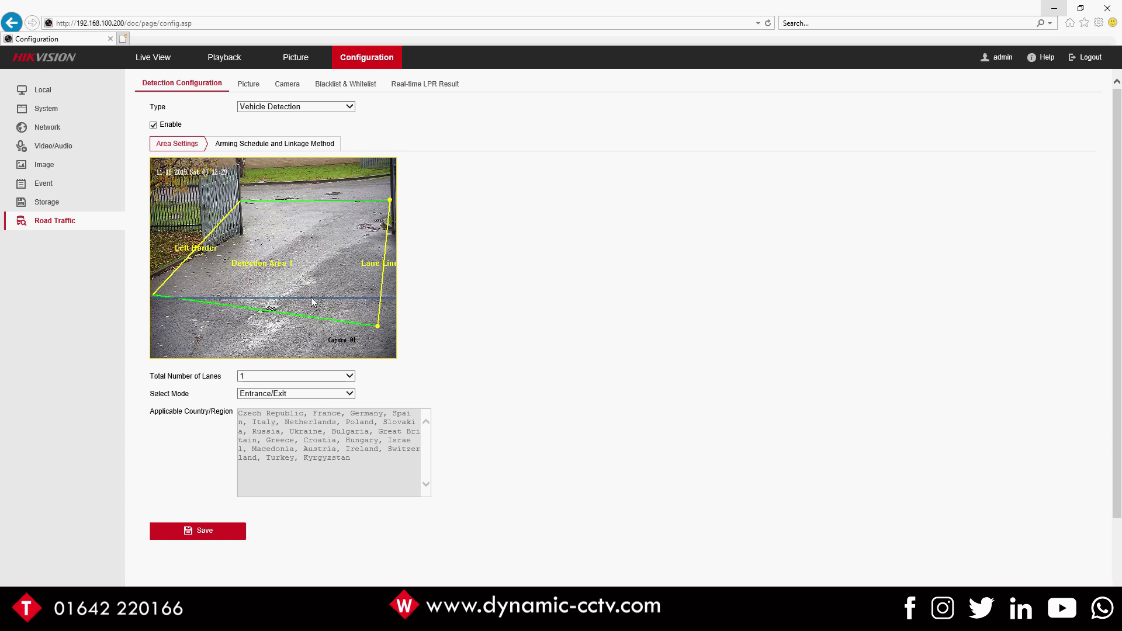
Step: Raise the blue horizontal line toward the middle of the frame
left_click_drag(326, 299, 326, 273)
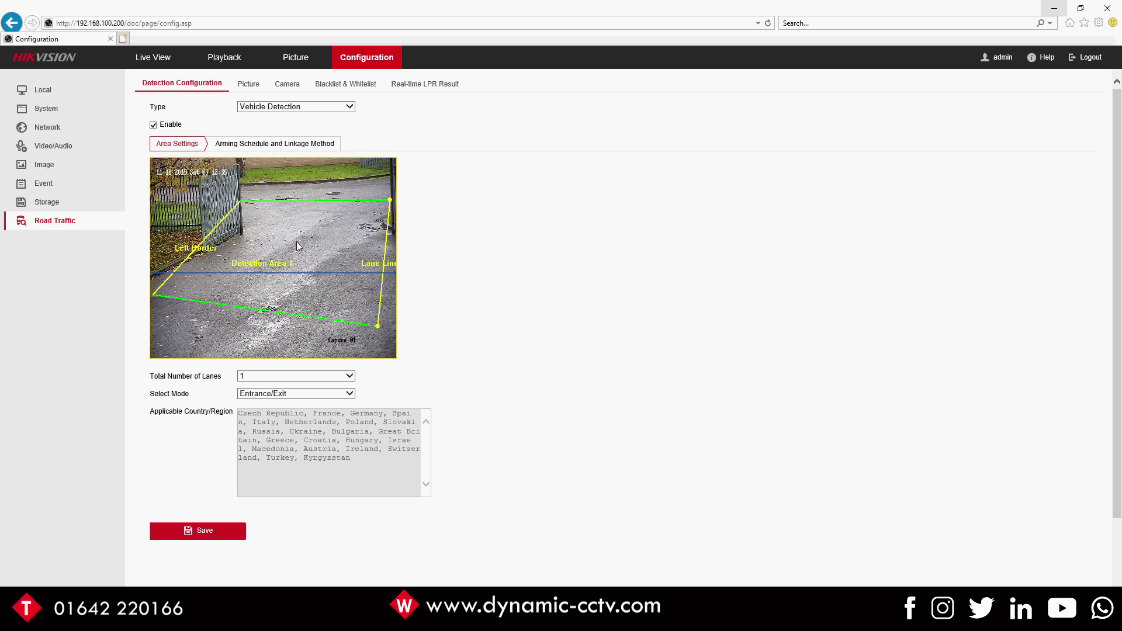
mouse_move(289, 275)
left_mouse_down()
mouse_move(288, 254)
mouse_move(288, 263)
left_mouse_up()
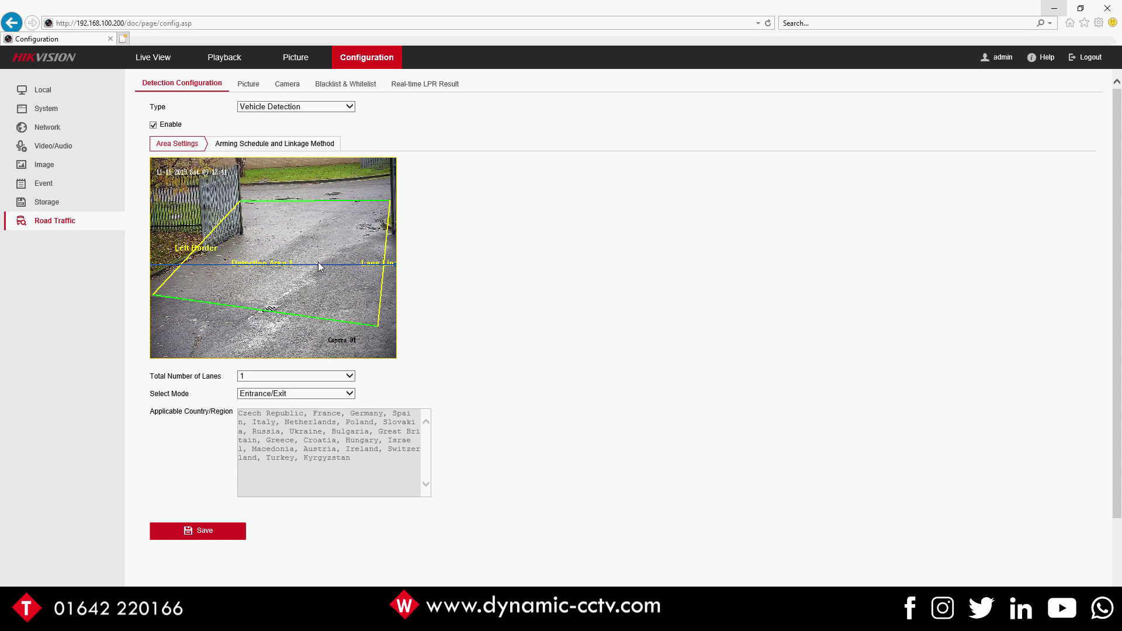
left_click_drag(317, 265, 317, 261)
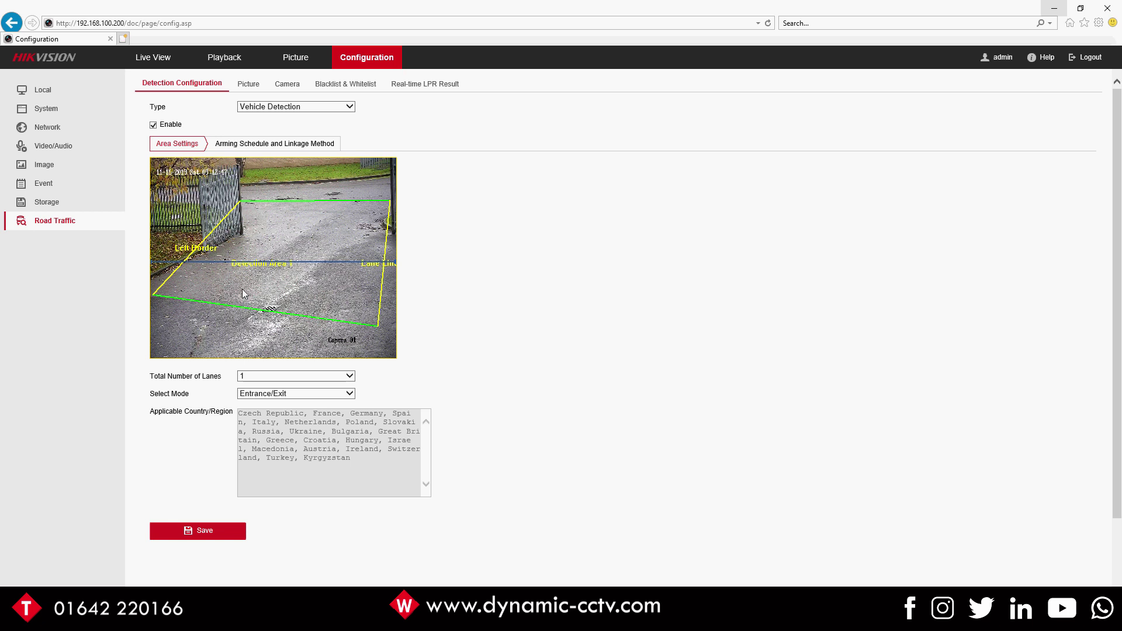
Step: Save the detection area and review the Select Mode options, keeping Entrance/Exit
left_click(203, 536)
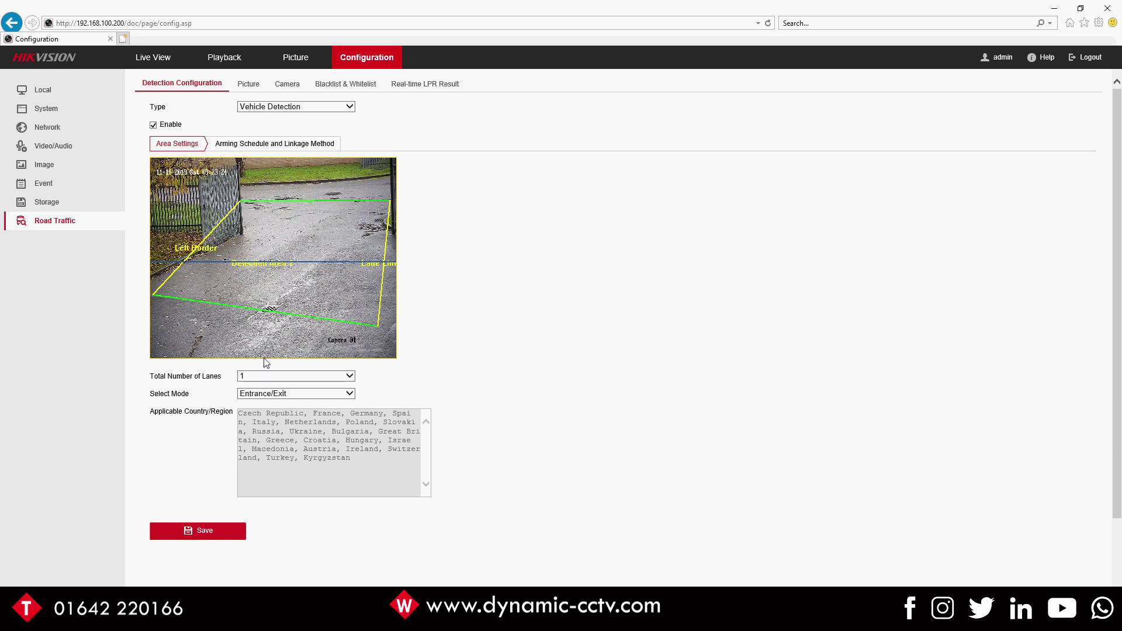
left_click(281, 395)
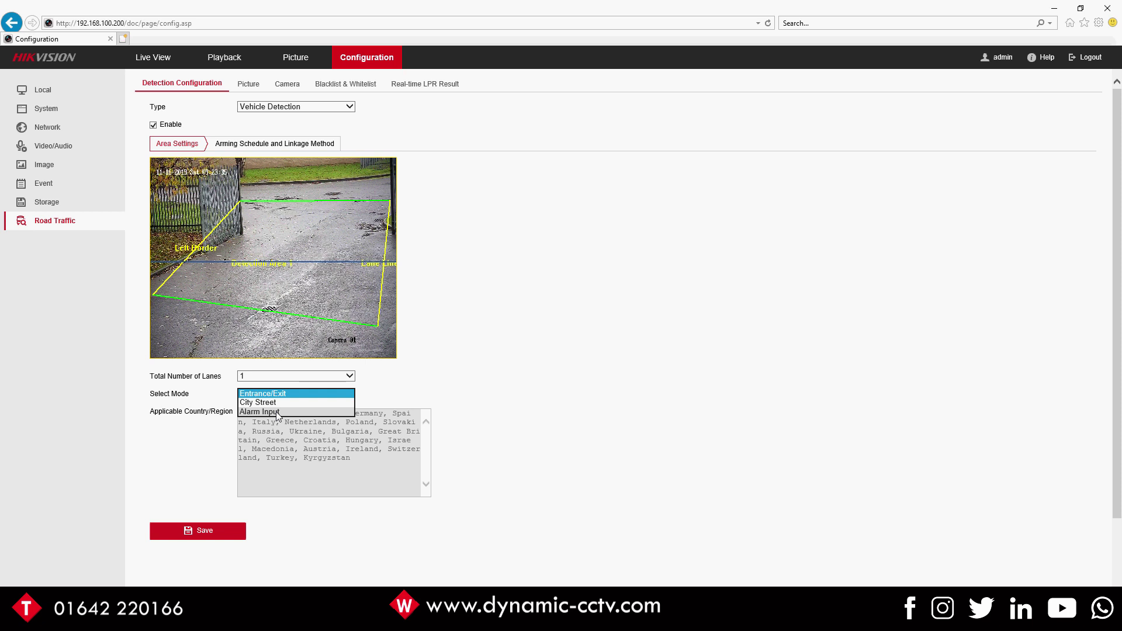
left_click(568, 275)
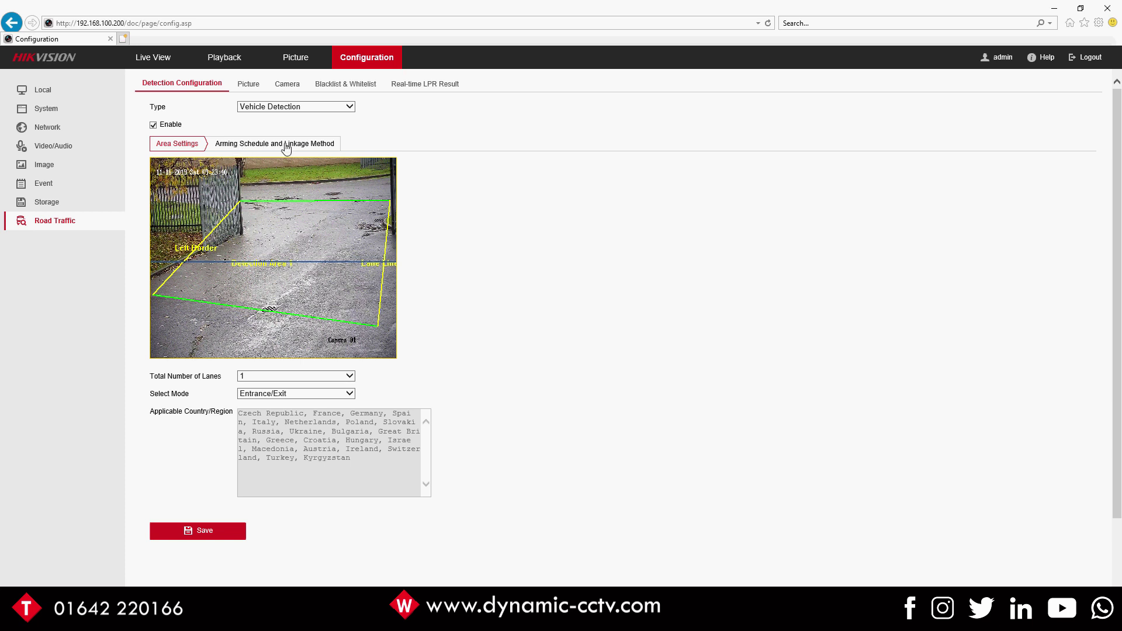
Step: Export the Blacklist & Whitelist plate list to Downloads and view it in File Explorer
left_click(344, 86)
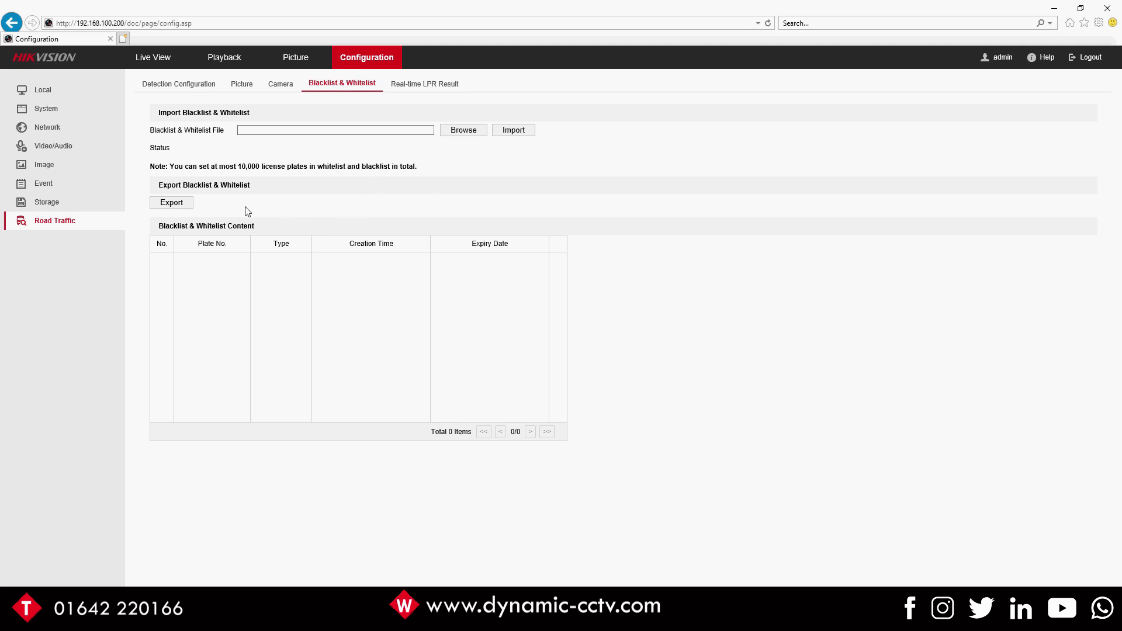
left_click(182, 203)
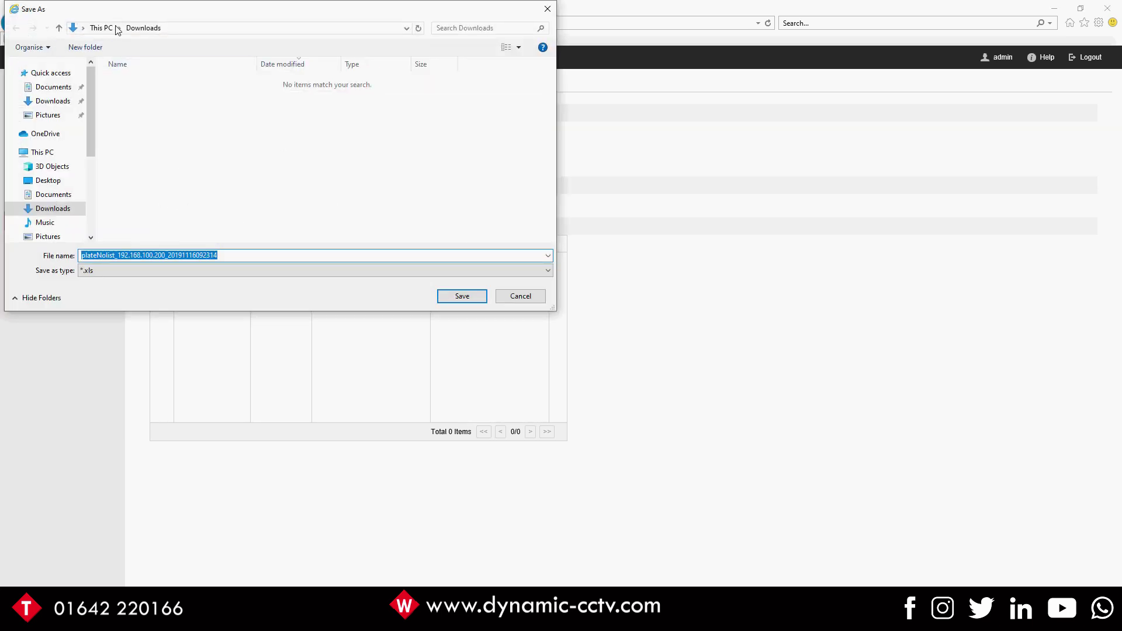
left_click(461, 297)
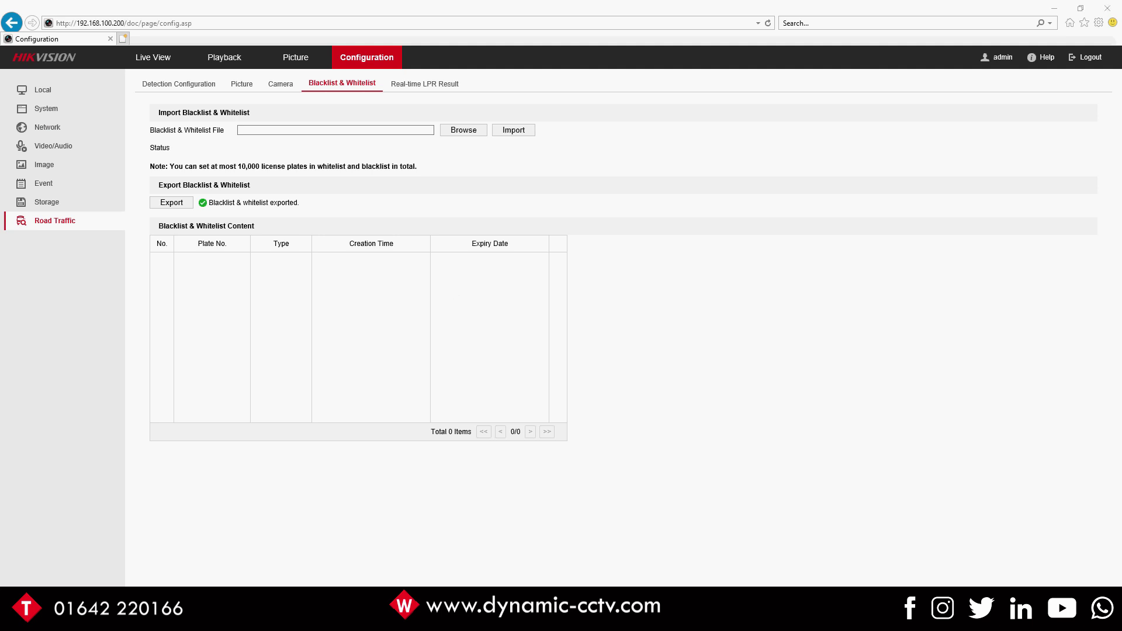
key("alt+Tab")
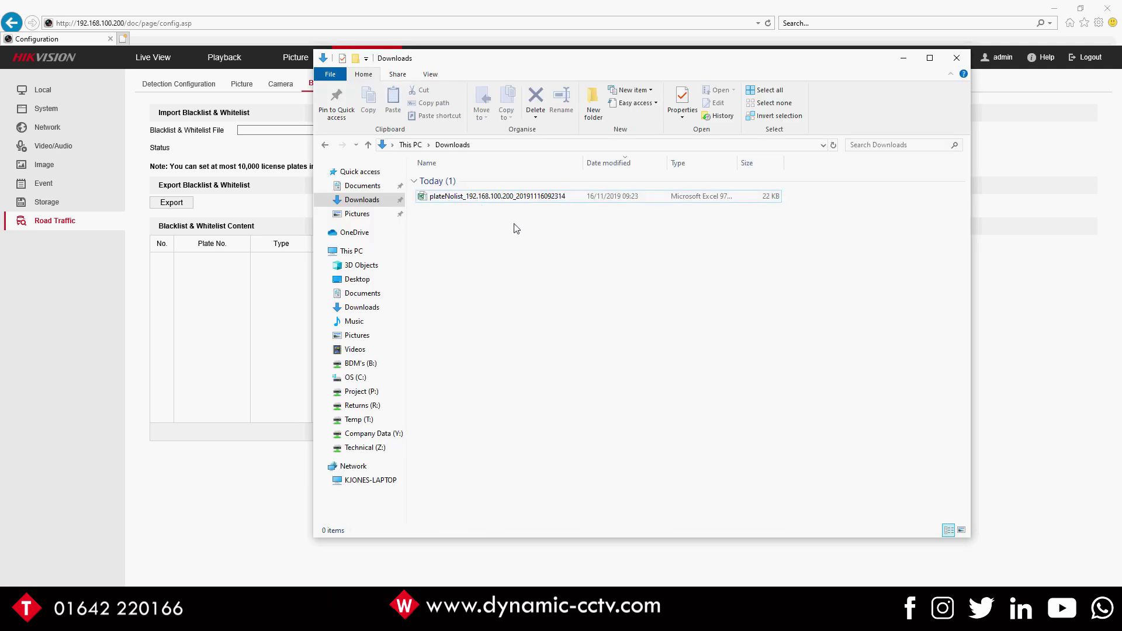
Step: Open plateNolist in Excel and fill row 2: No. 1, plate TEST, group 0, expiry 2999-12-12
double_click(514, 196)
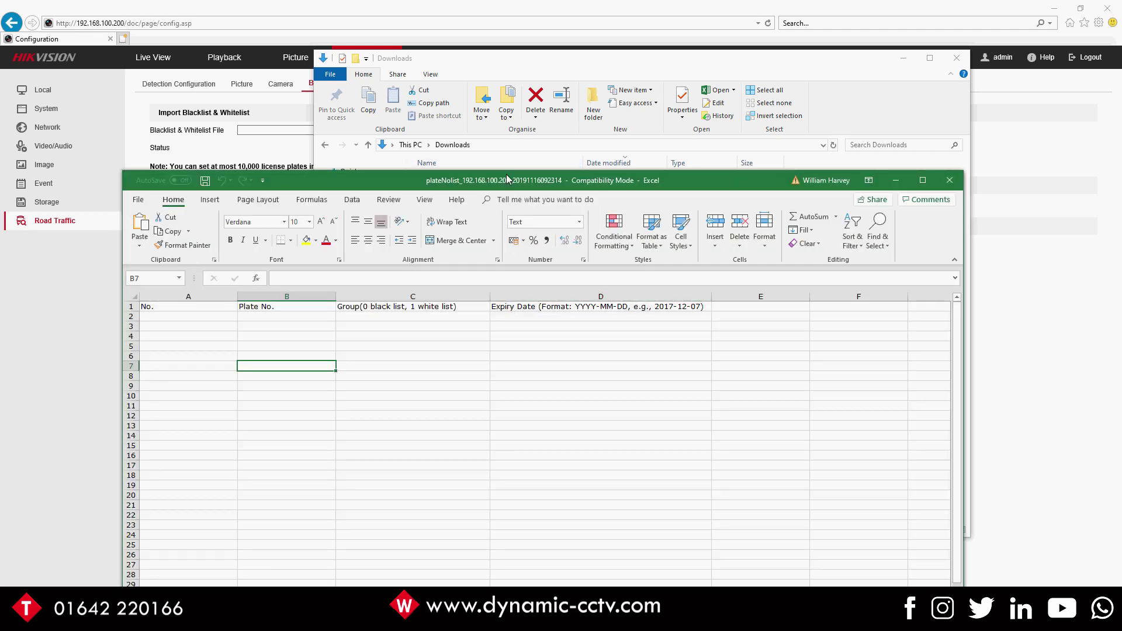
left_click_drag(507, 179, 534, 104)
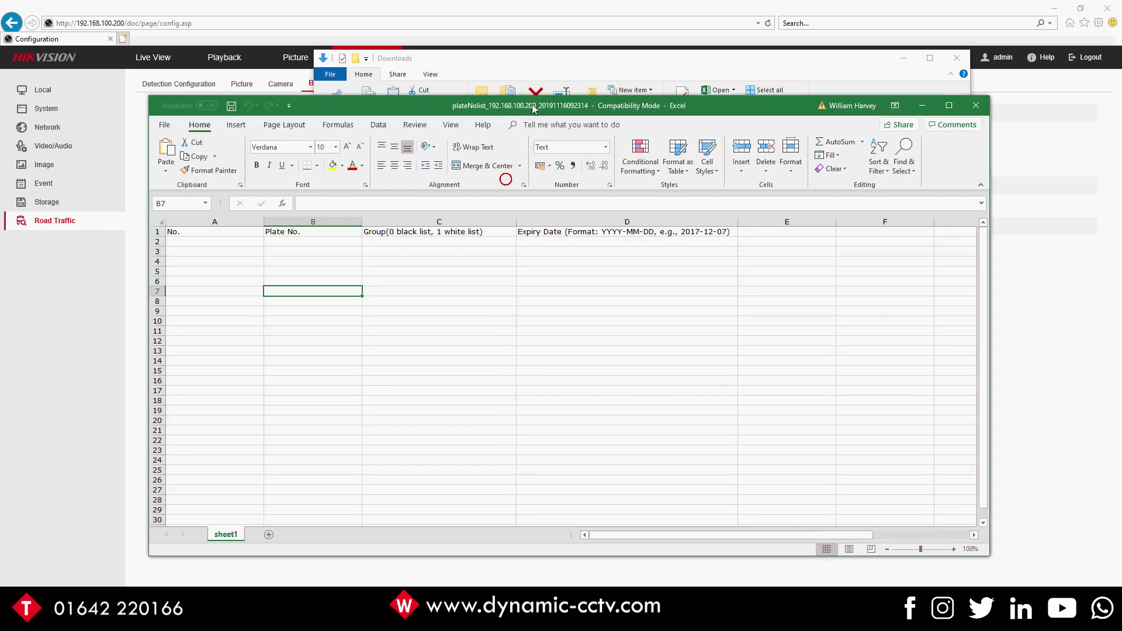
left_click(215, 243)
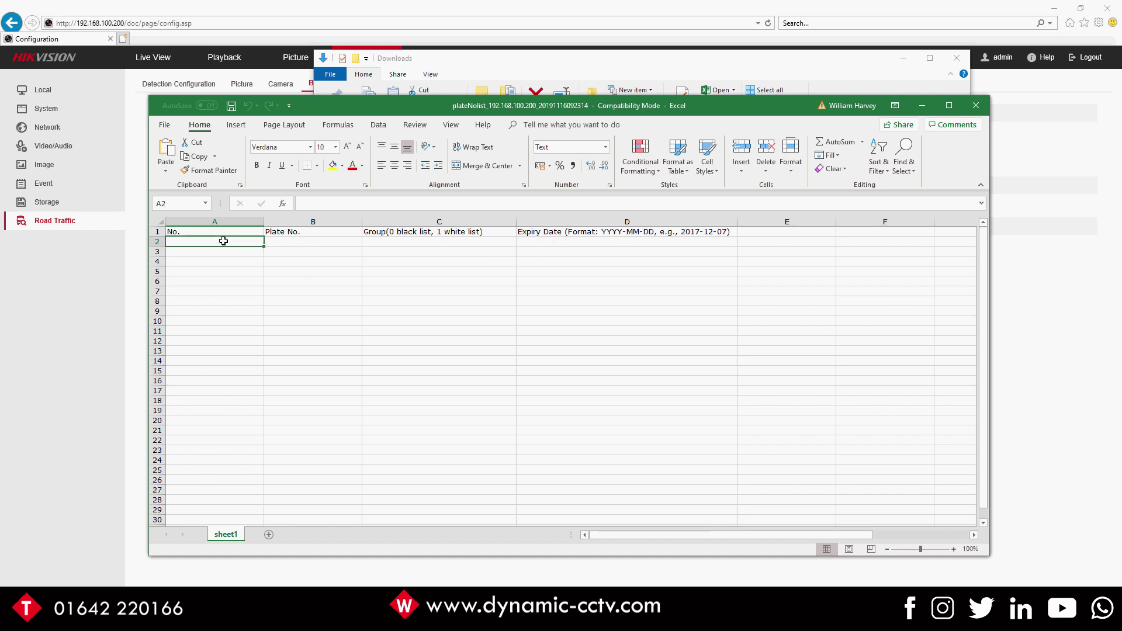
type("1")
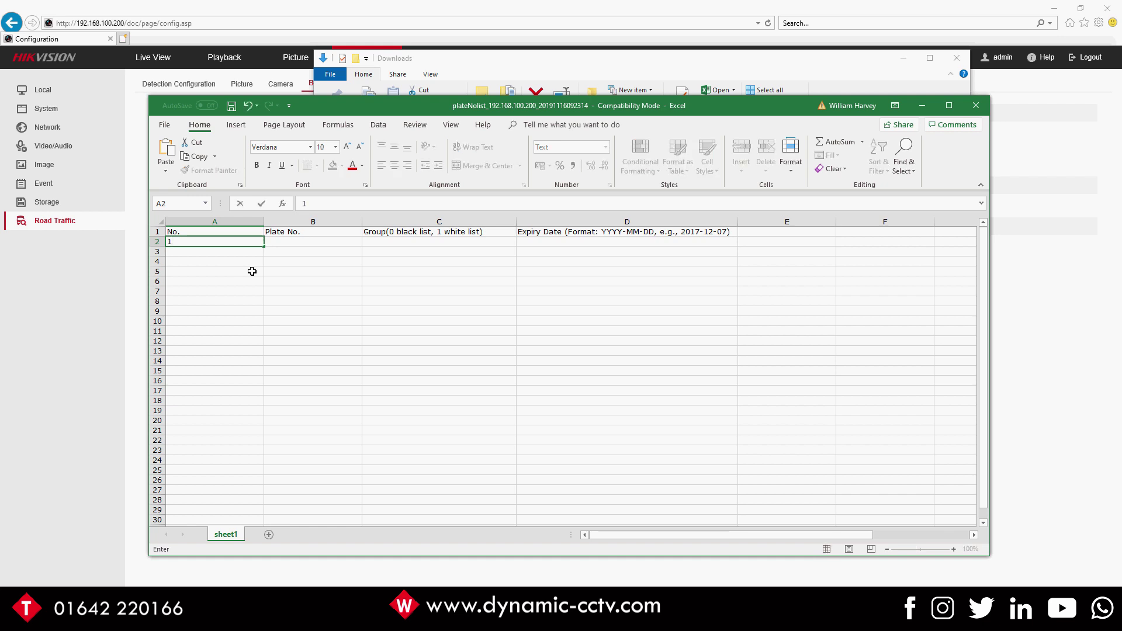
key("Tab")
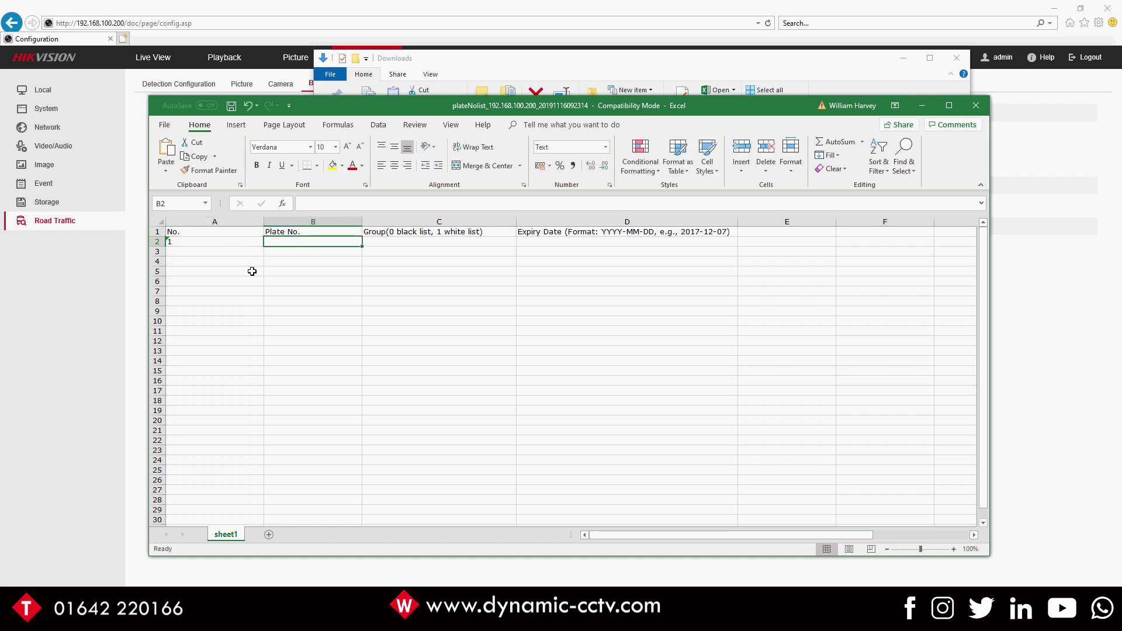
type("TEST")
key("Tab")
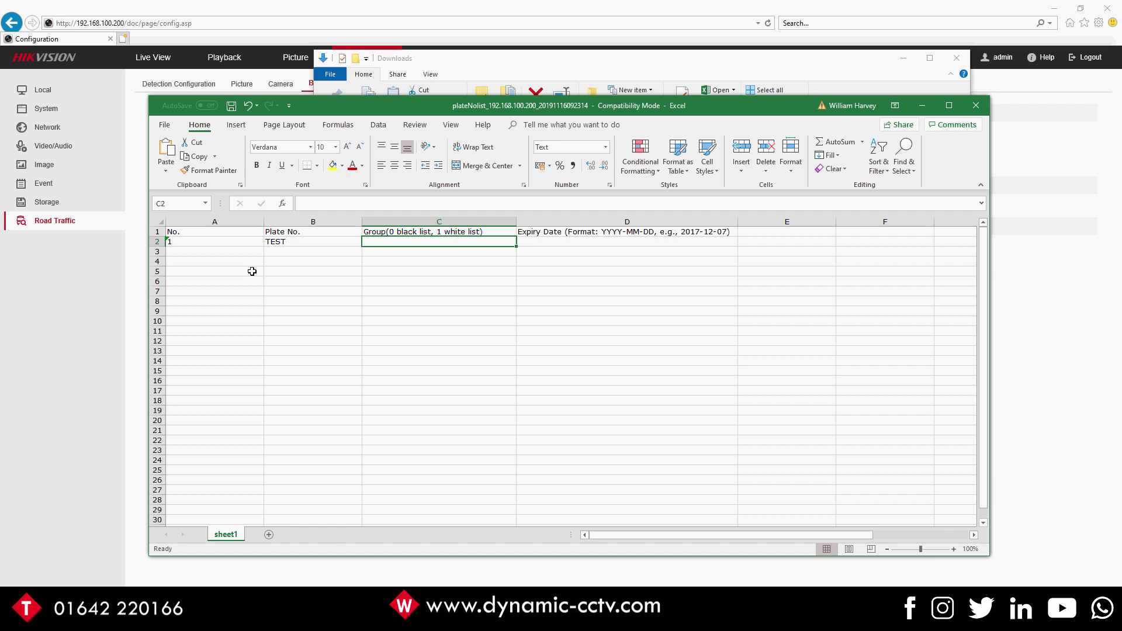
type("0")
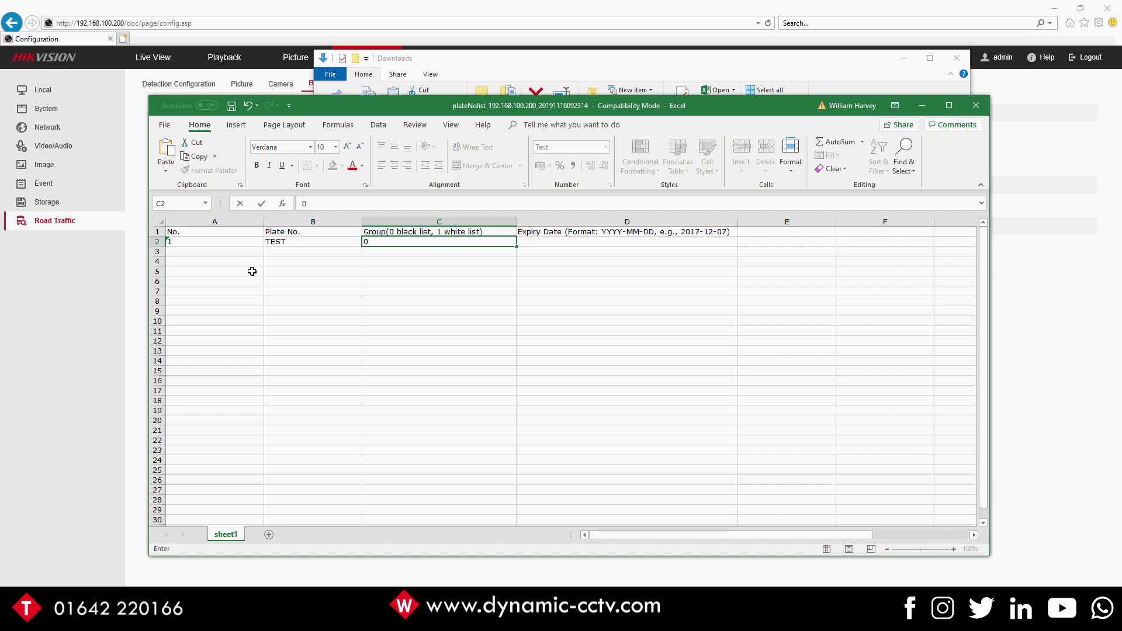
key("Tab")
type("2")
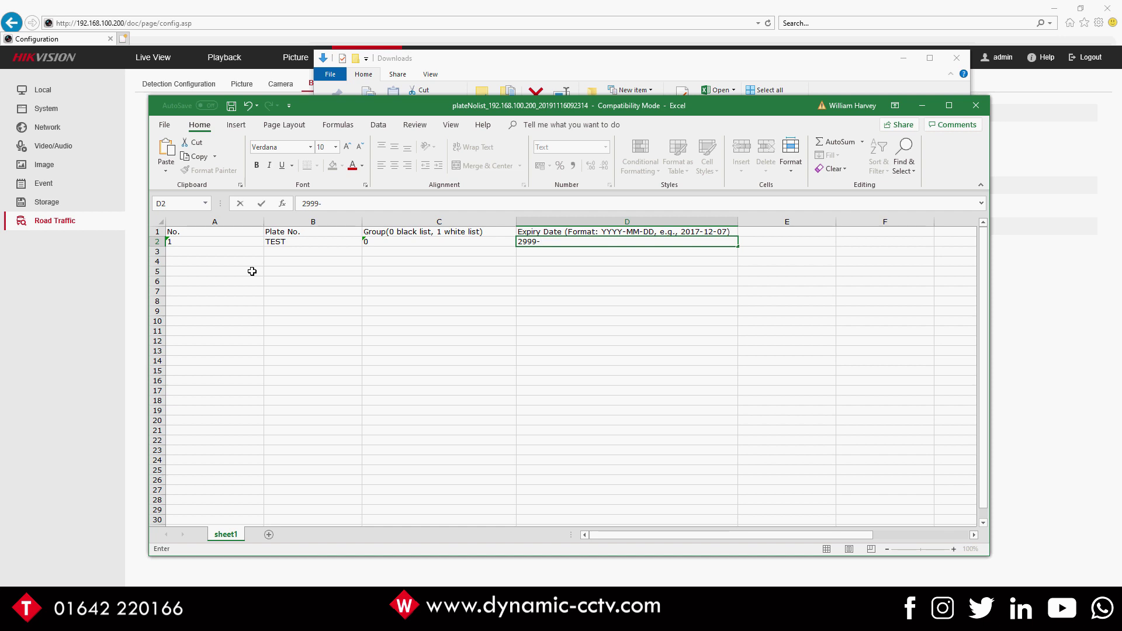
type("999-12-12")
left_click(187, 260)
Step: Fill row 3 with No. 2, plate TEST WHITE, group 1, expiry 2999-12-12, and save the workbook
left_click(186, 252)
type("2")
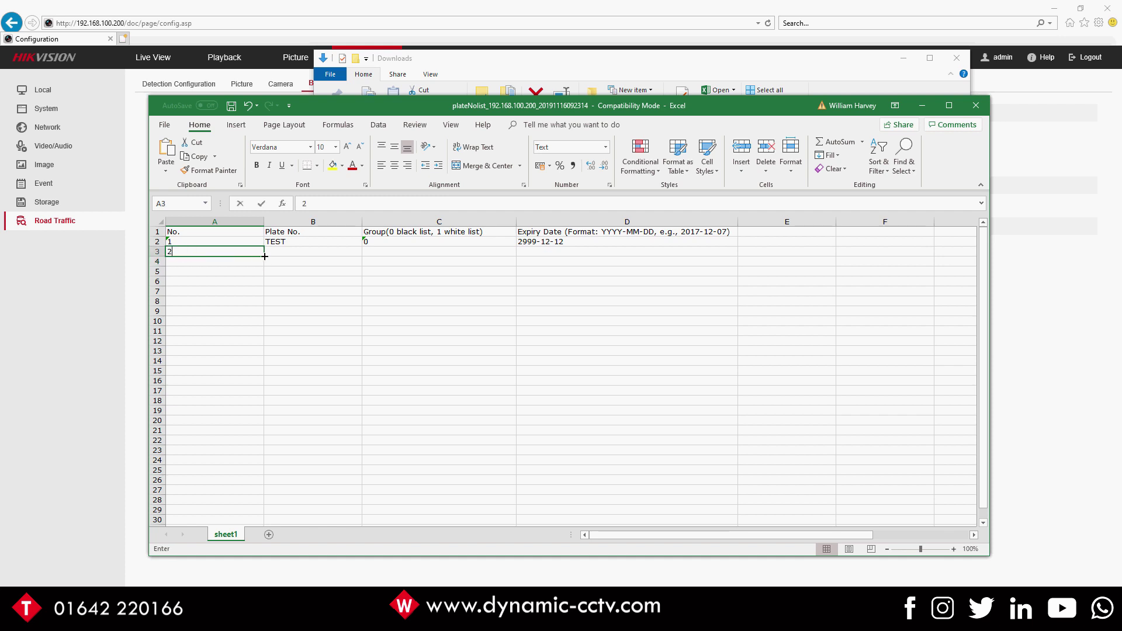
left_click(275, 252)
type("TEST")
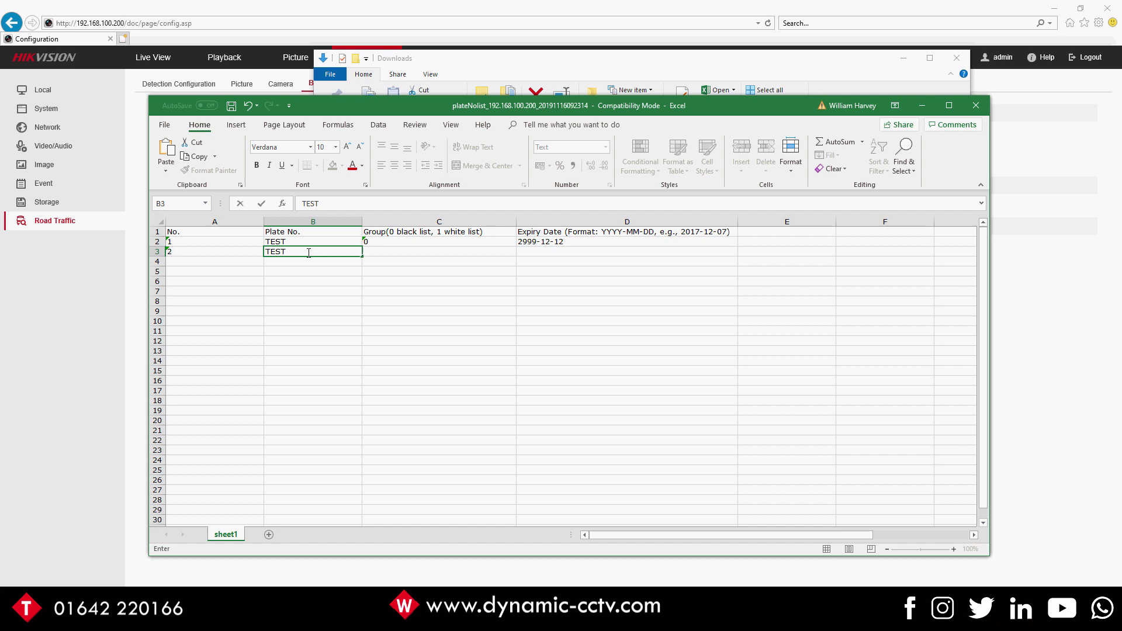
type(" WHITE")
key("Tab")
type("1")
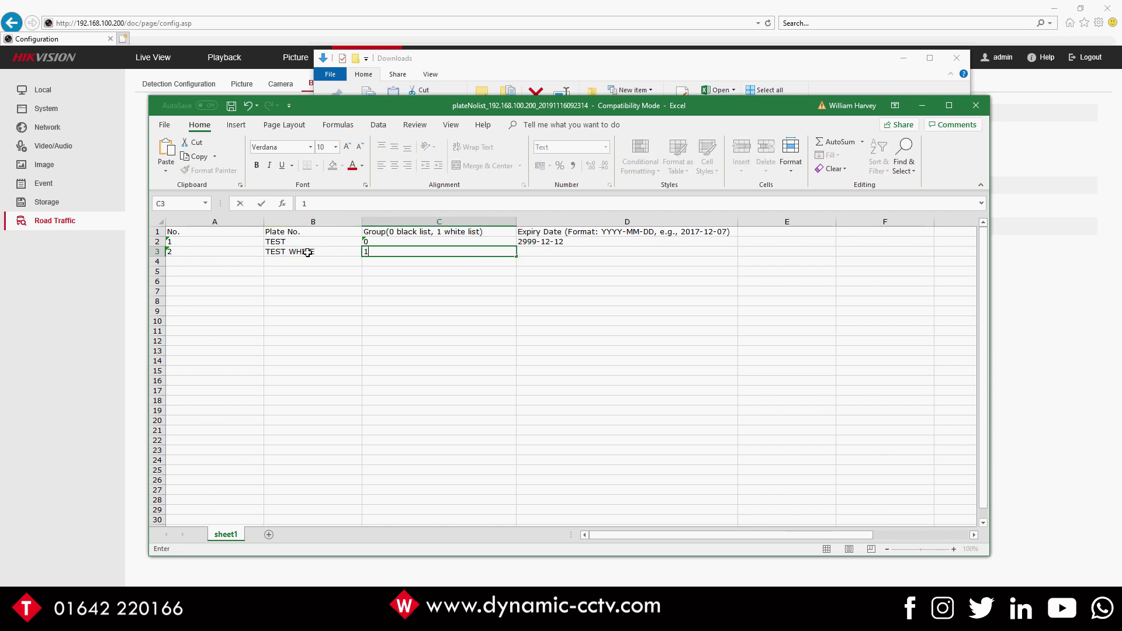
key("Tab")
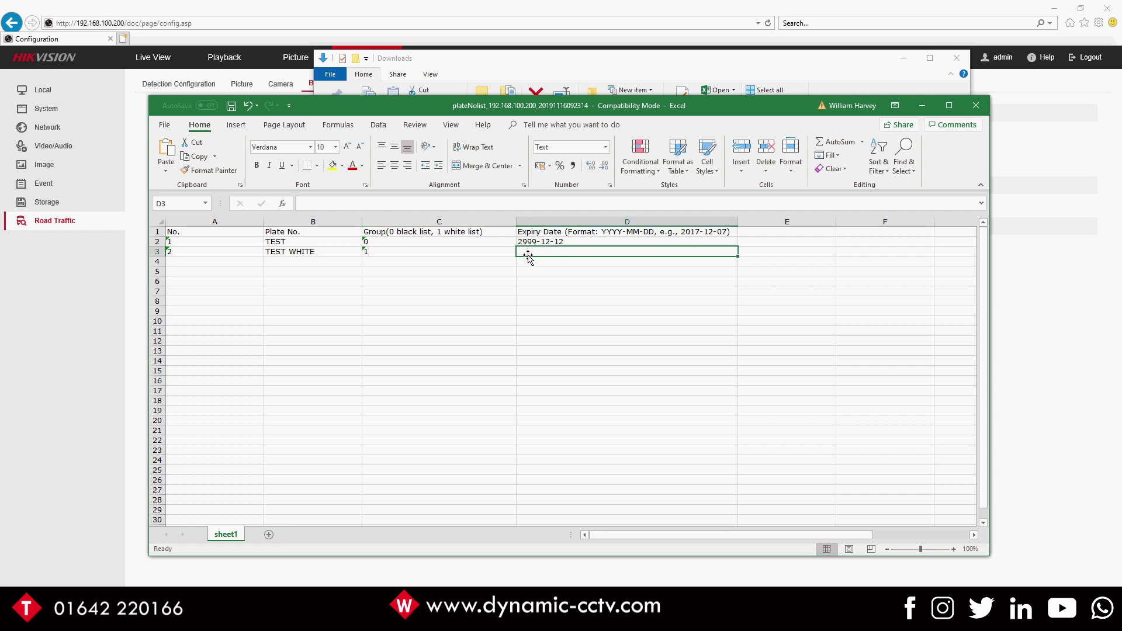
type("2999-")
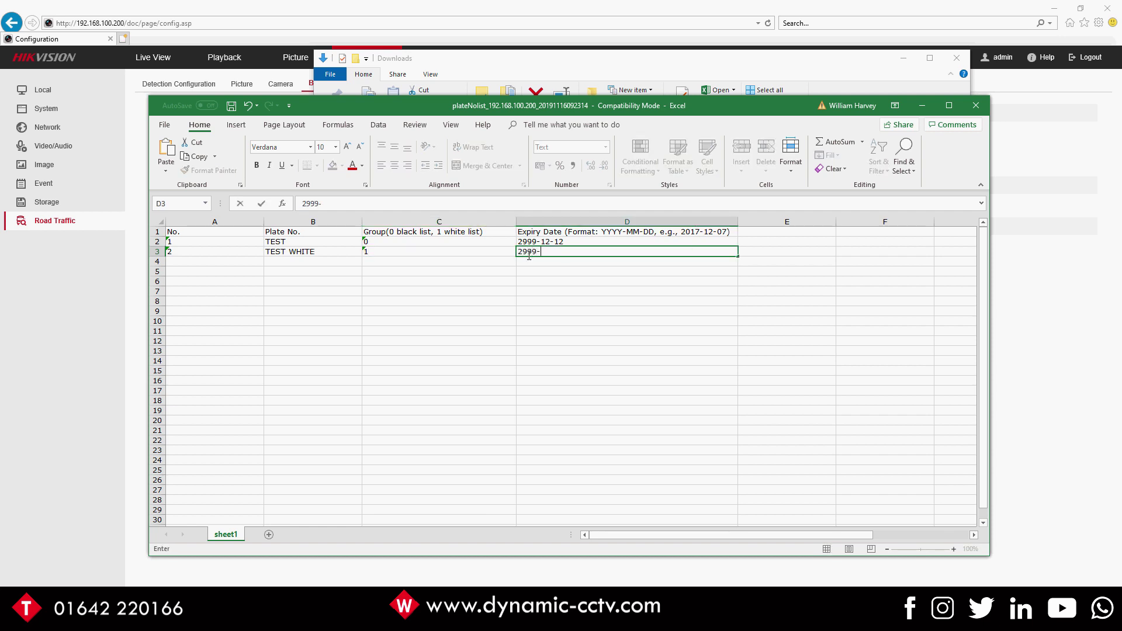
type("12-12")
left_click(442, 353)
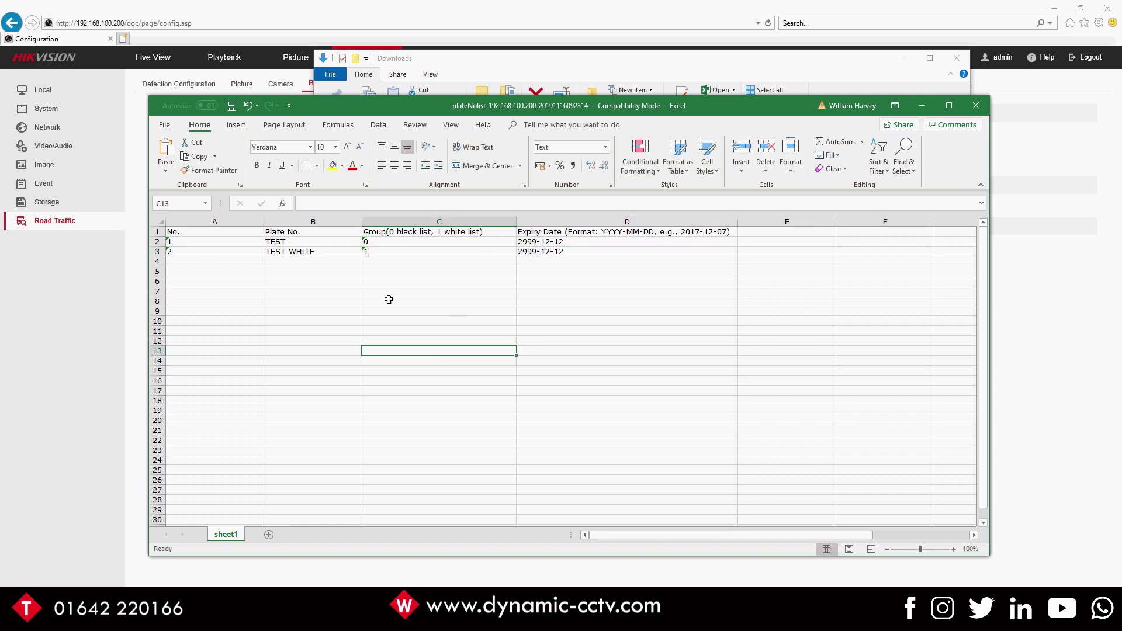
left_click(231, 108)
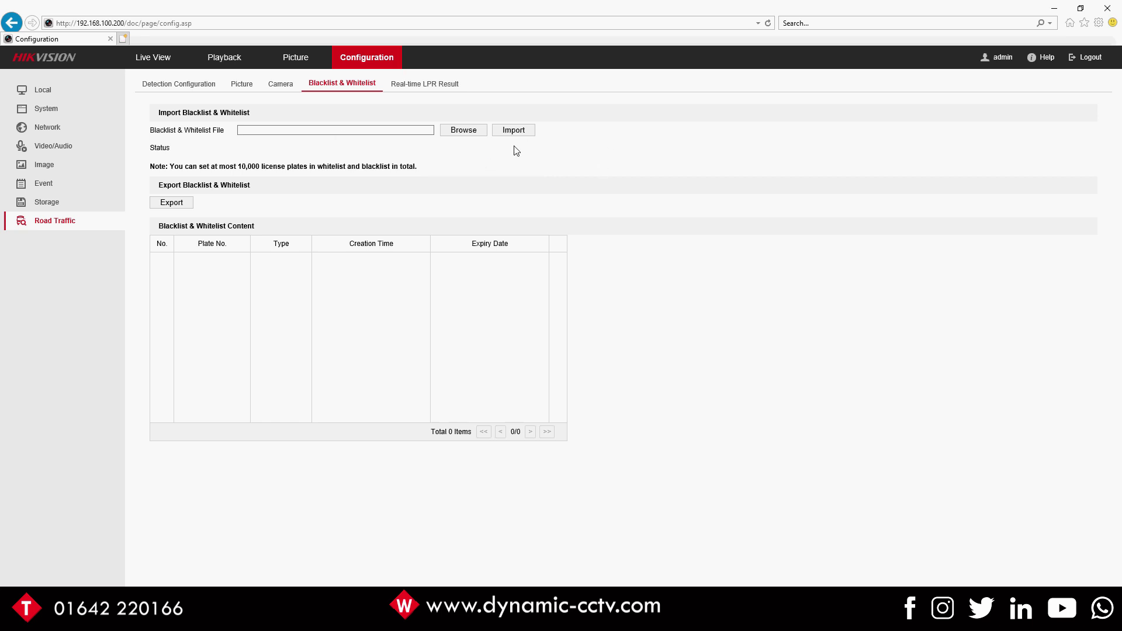
Step: Import the edited plateNolist file from Downloads into the camera's plate list
left_click(471, 130)
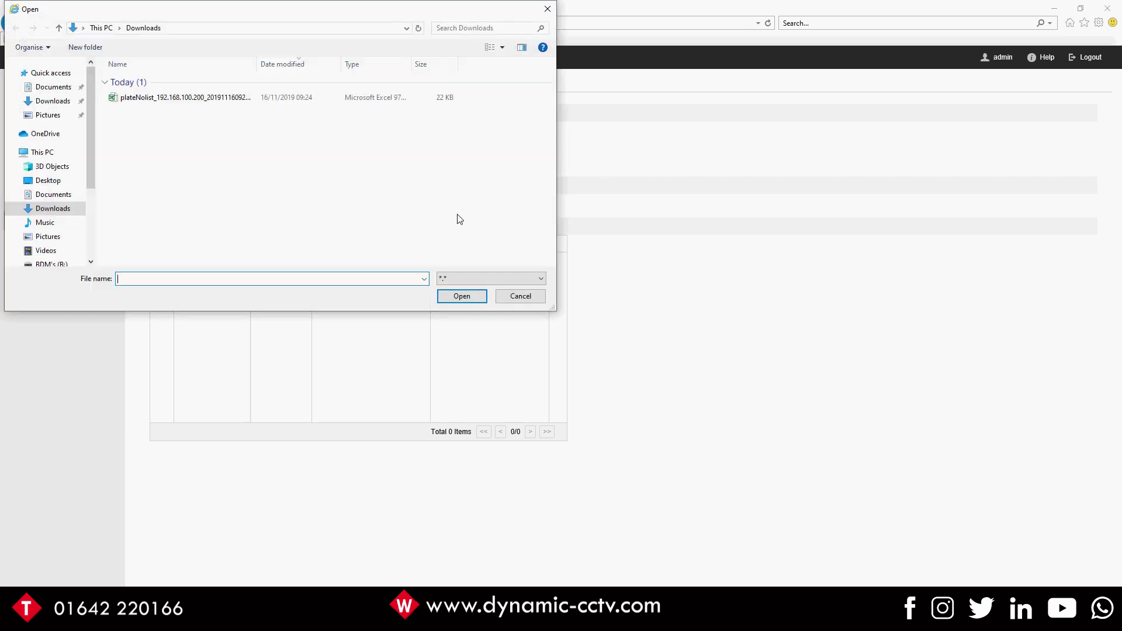
double_click(126, 99)
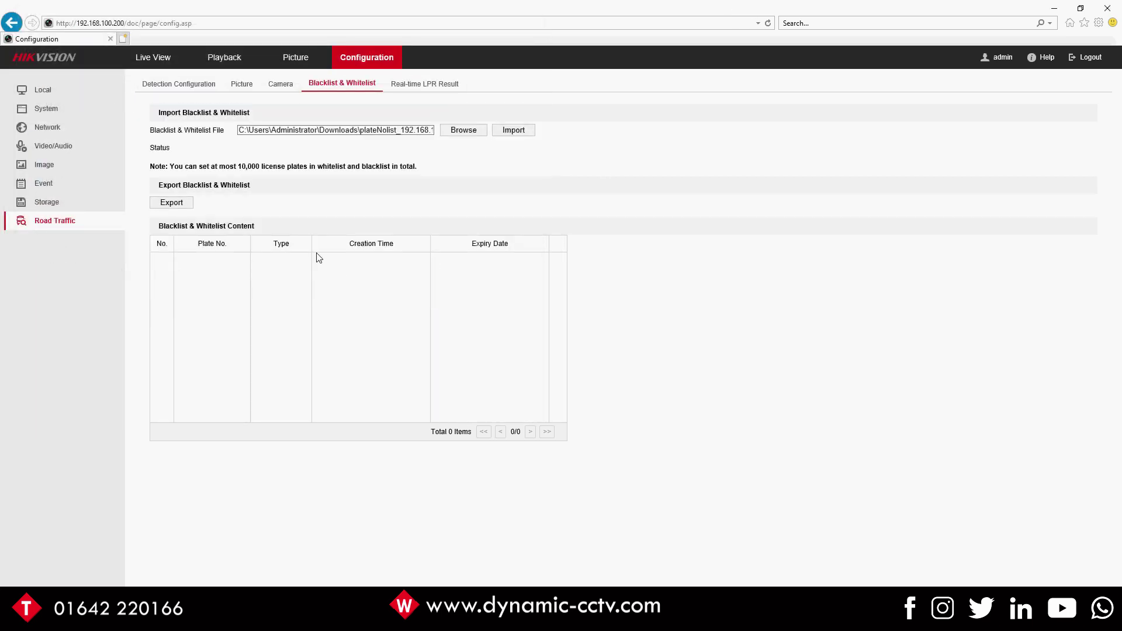
left_click(517, 131)
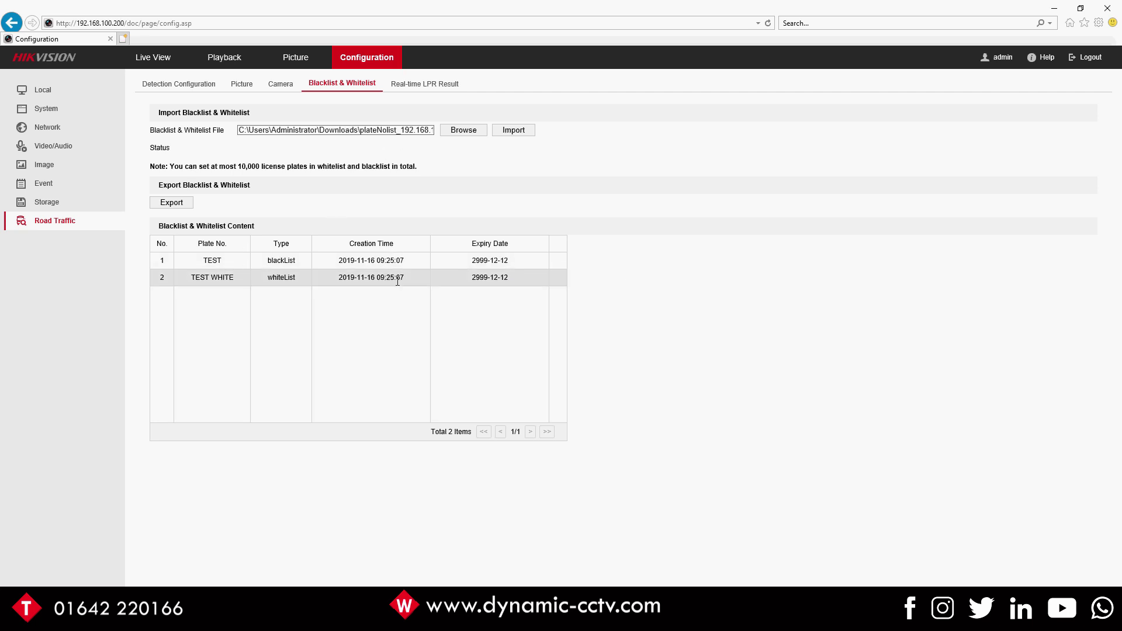
Step: Open Arming Schedule and Linkage Method and review the Black, Other and White List tabs
left_click(189, 85)
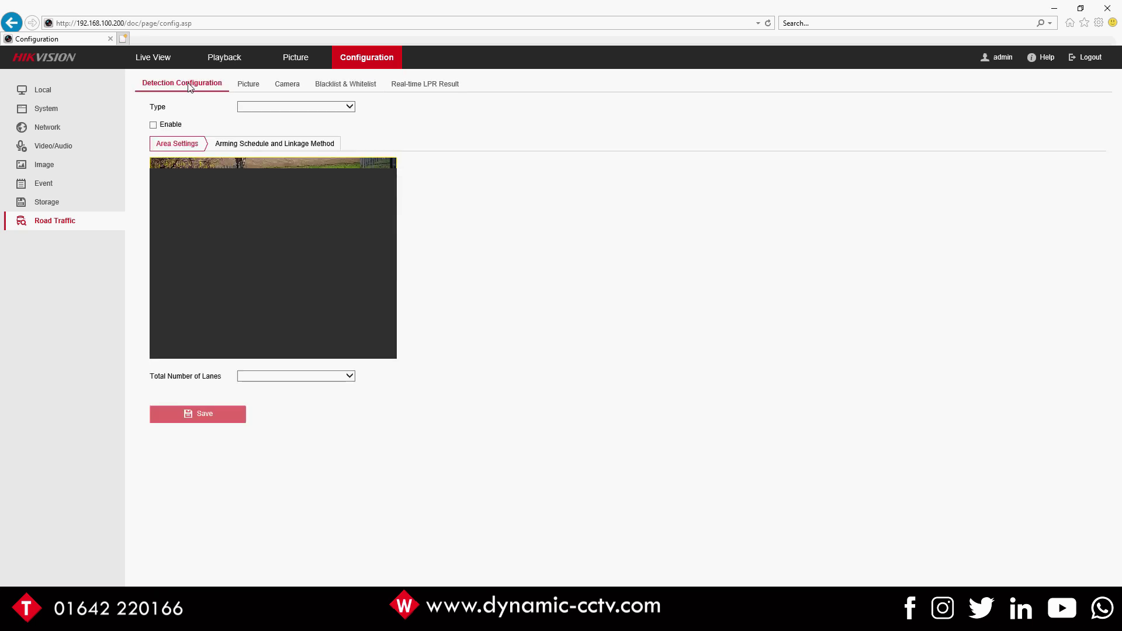
left_click(260, 147)
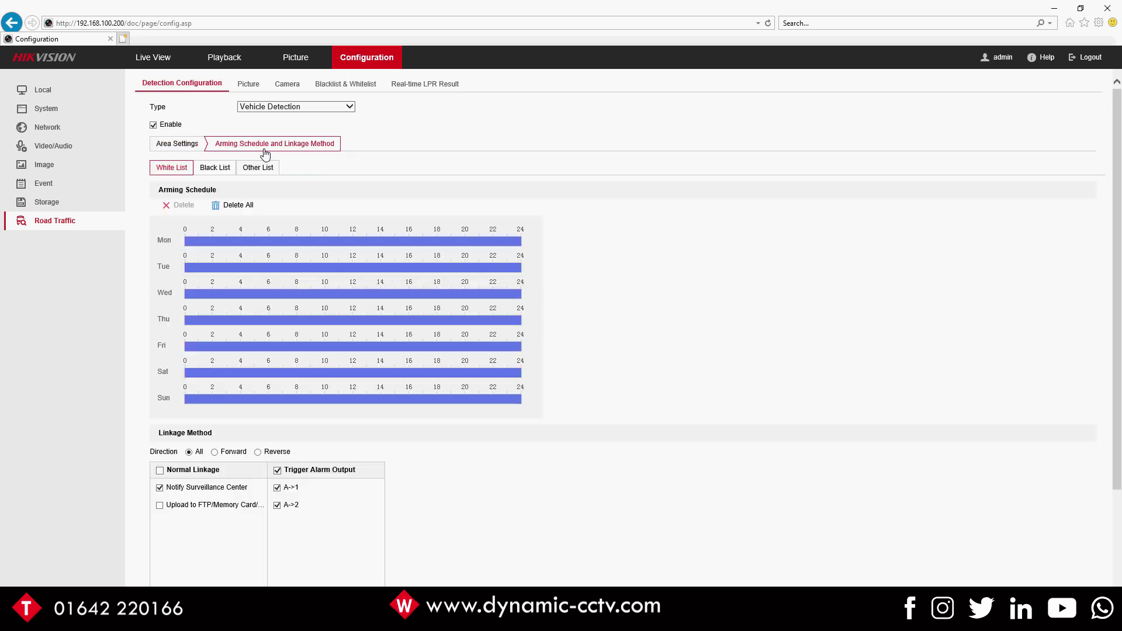
scroll(569, 337, "down", 3)
scroll(571, 339, "up", 3)
left_click(216, 170)
left_click(261, 170)
left_click(178, 170)
Step: For the White List, enable Trigger Alarm Output with only A->1 ticked
scroll(328, 578, "down", 1)
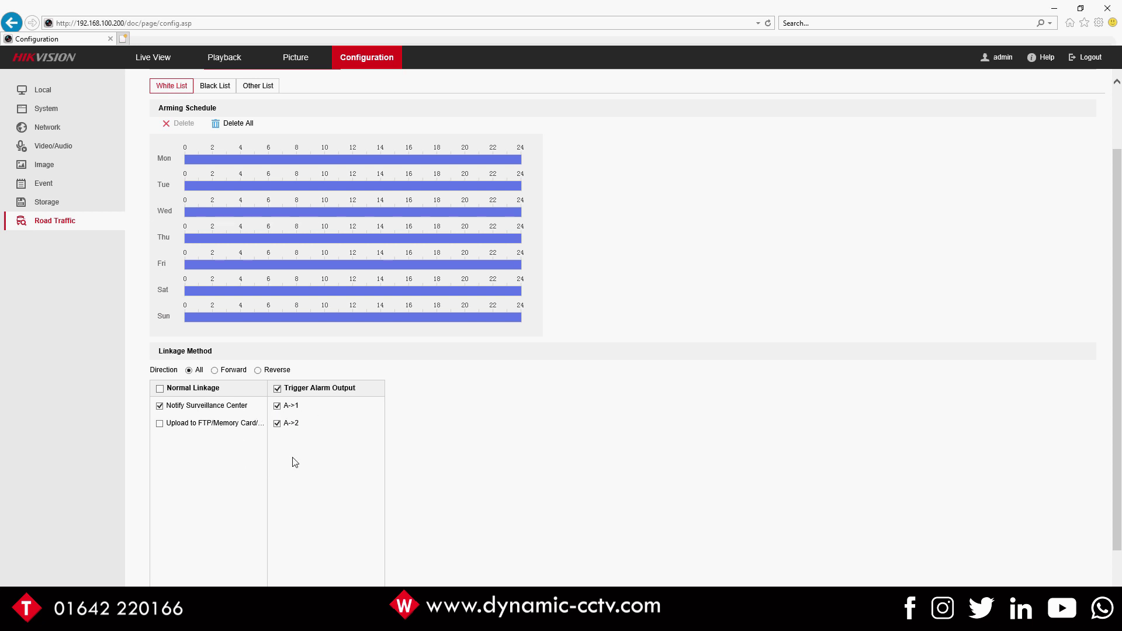
left_click(277, 405)
left_click(277, 423)
left_click(277, 389)
left_click(277, 423)
scroll(350, 436, "up", 3)
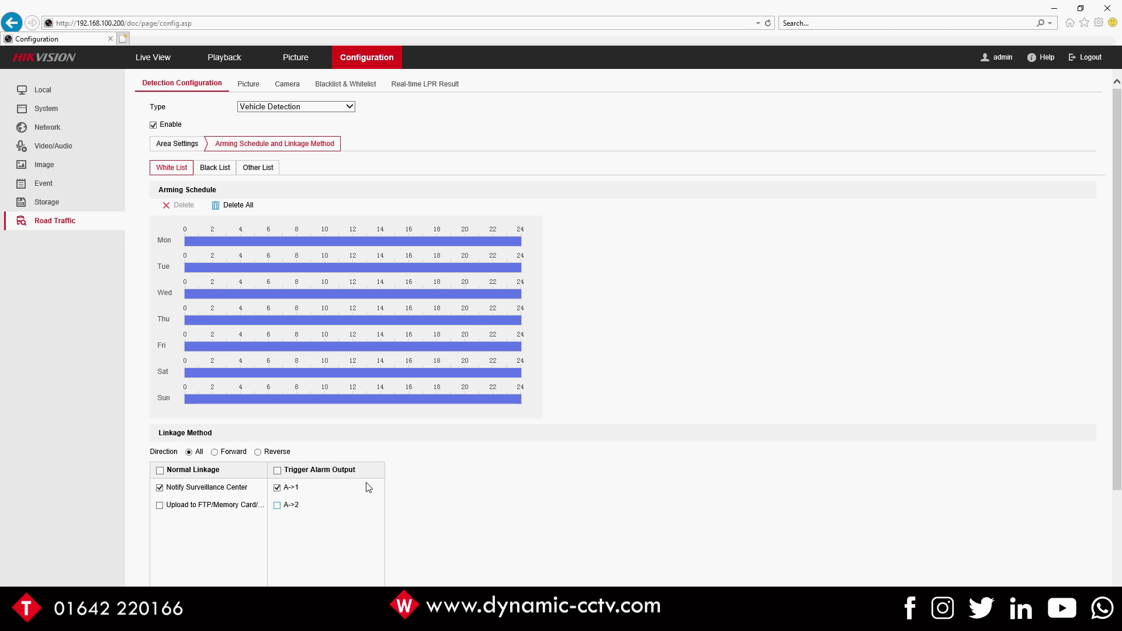
scroll(368, 487, "down", 3)
Step: On the Black List tab, untick alarm output A->1, leaving only A->2
left_click(206, 88)
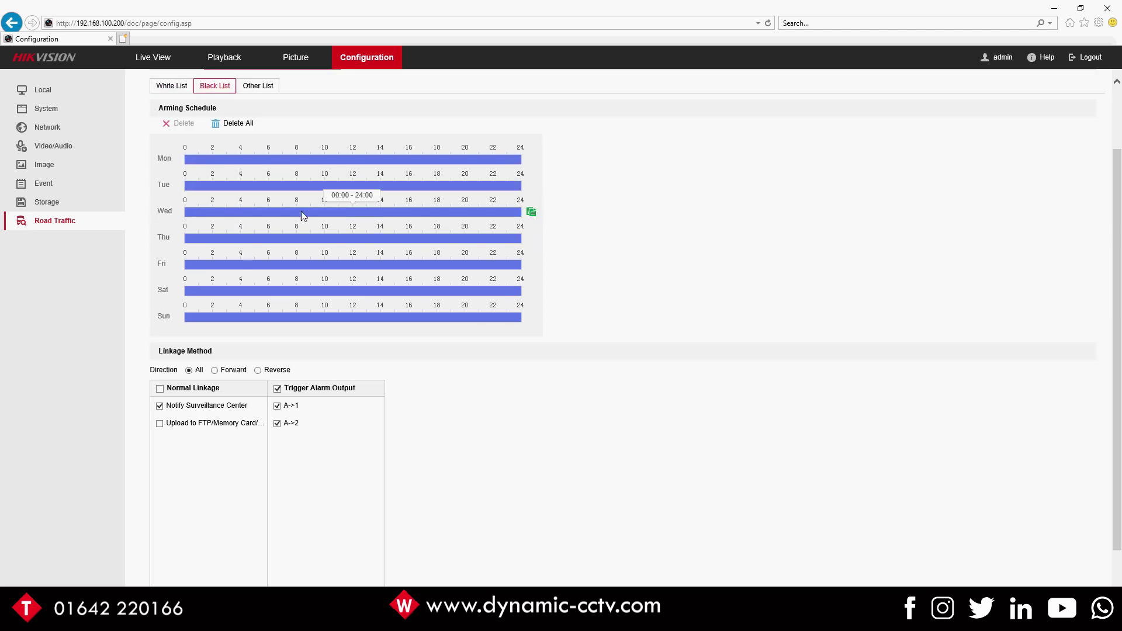
left_click(277, 405)
scroll(342, 447, "up", 3)
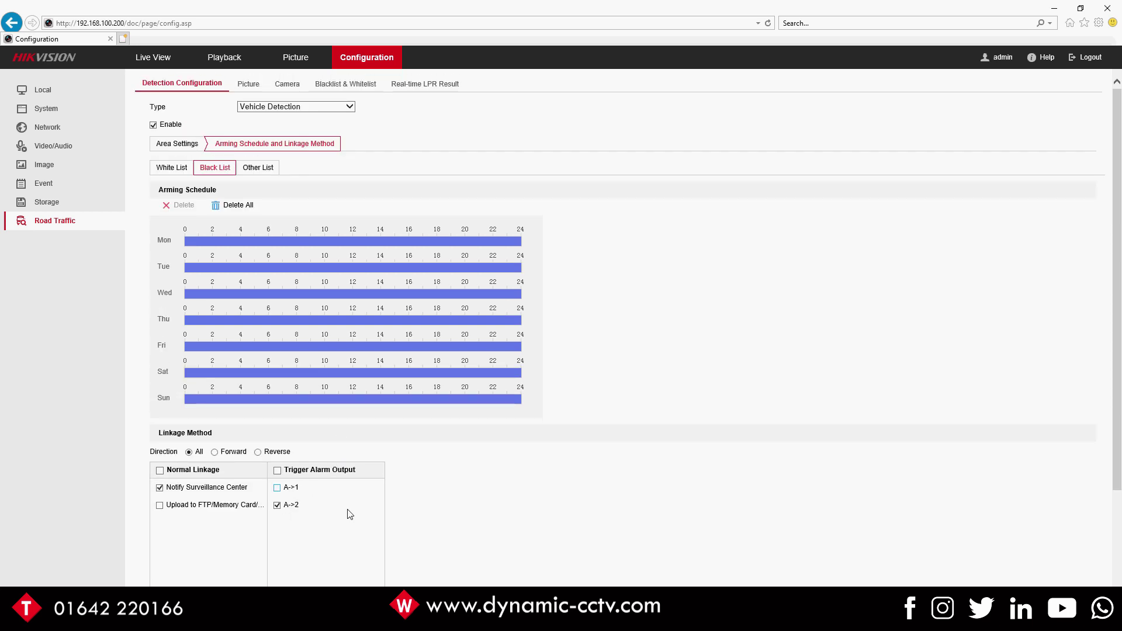
scroll(352, 513, "down", 3)
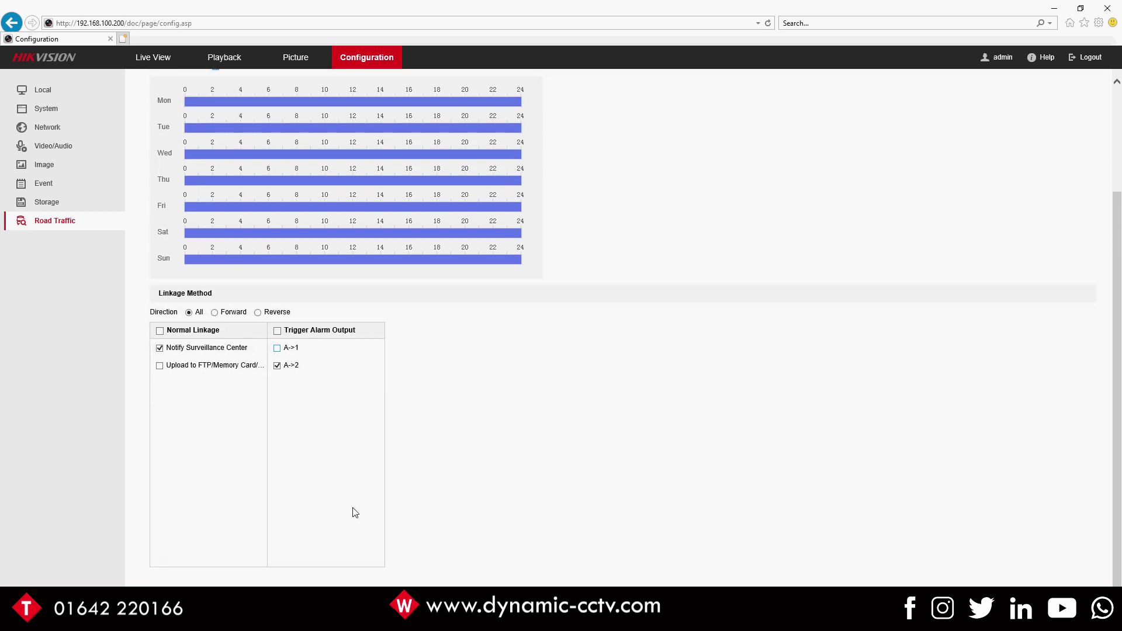
Step: Turn off all alarm outputs for the Other List, then recheck the Black and White List tabs
left_click(258, 168)
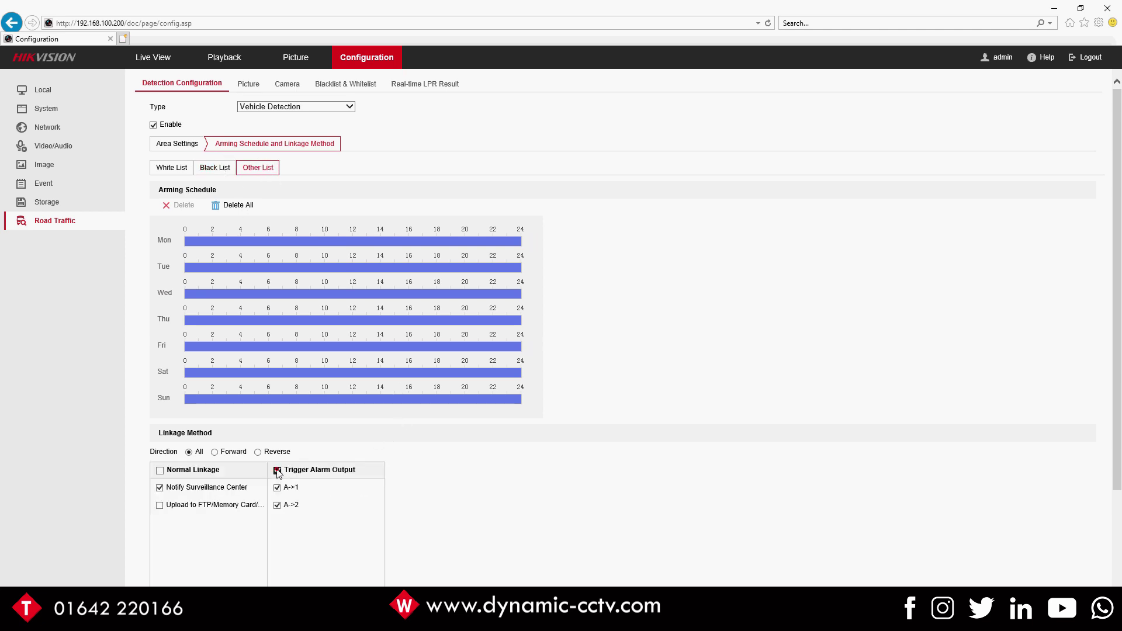
left_click(277, 470)
scroll(371, 492, "down", 2)
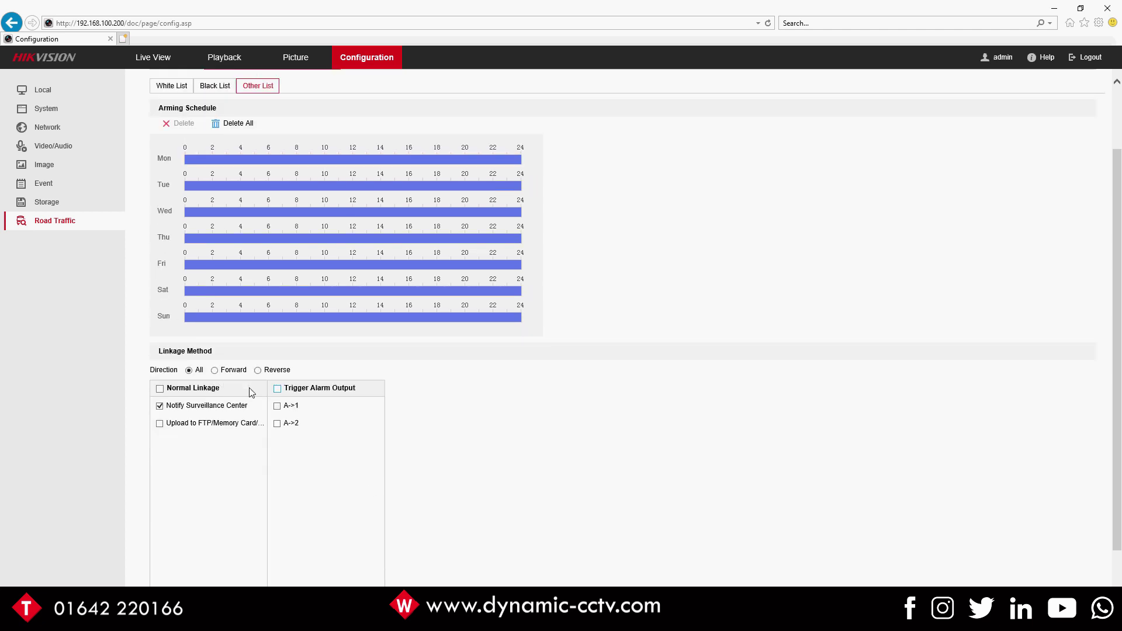
scroll(403, 362, "down", 1)
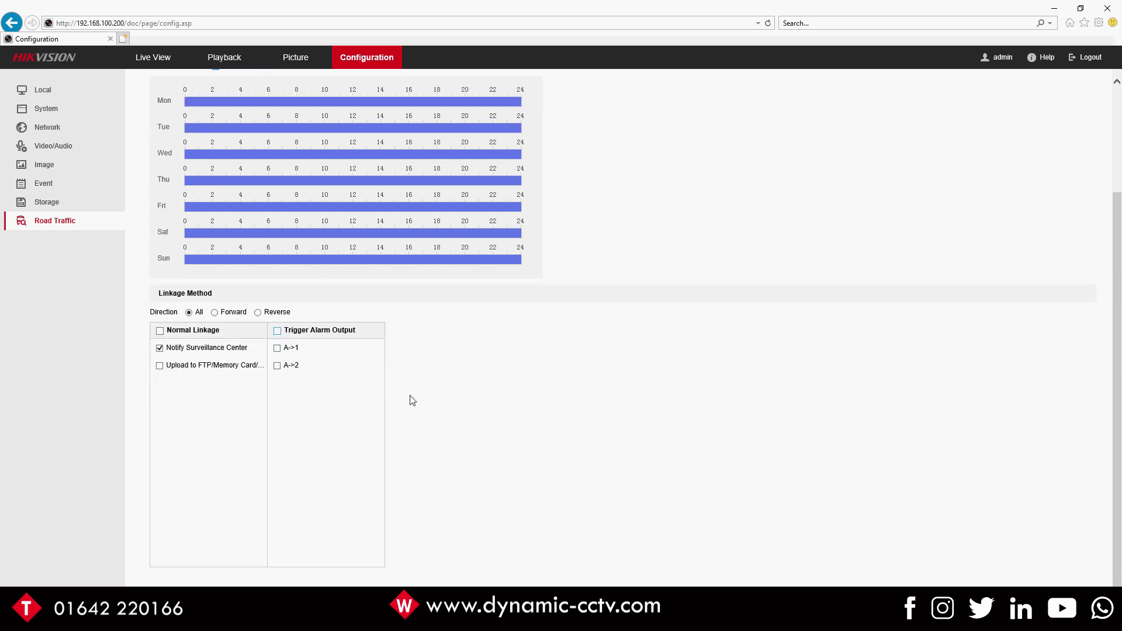
scroll(402, 498, "up", 2)
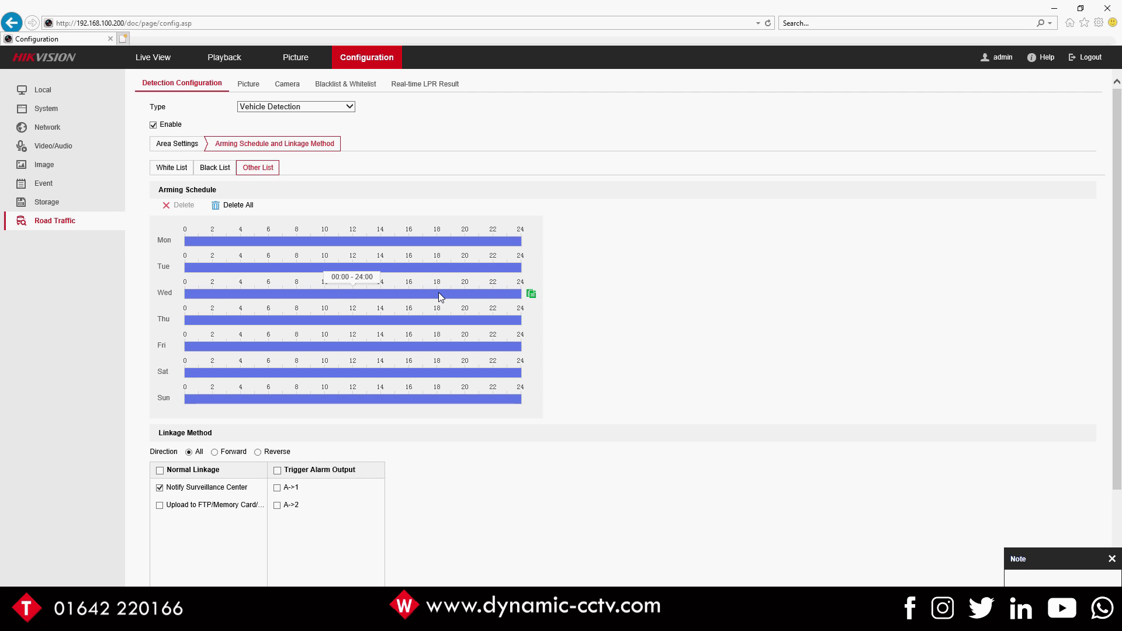
left_click(216, 168)
left_click(171, 168)
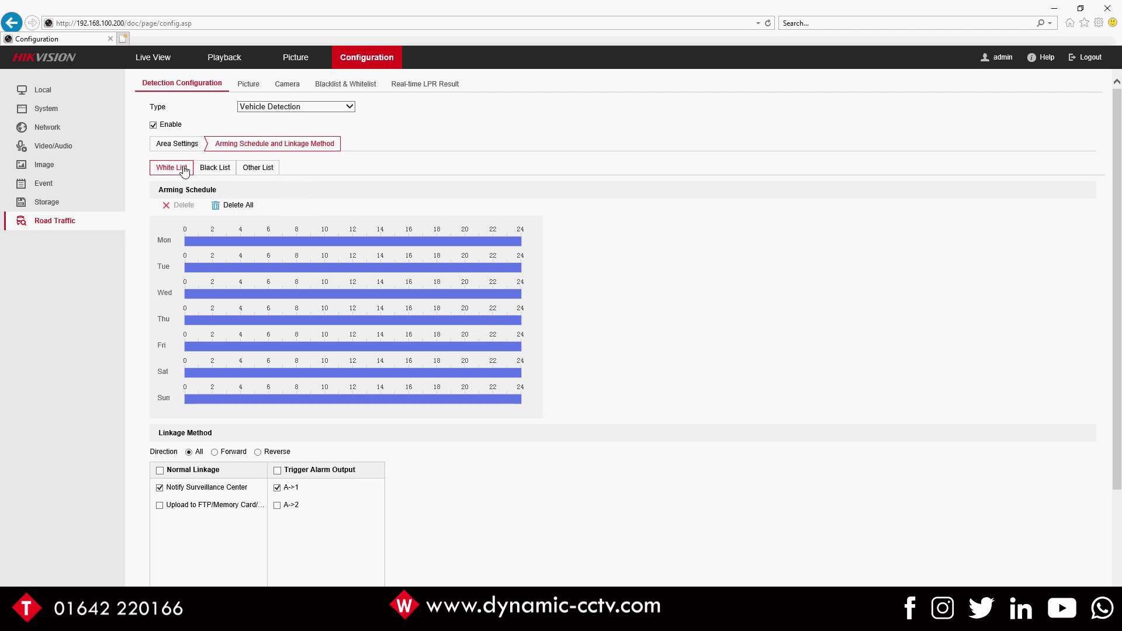
Step: View the Real-time LPR Result captures, then return to Detection Configuration's Area Settings
left_click(427, 84)
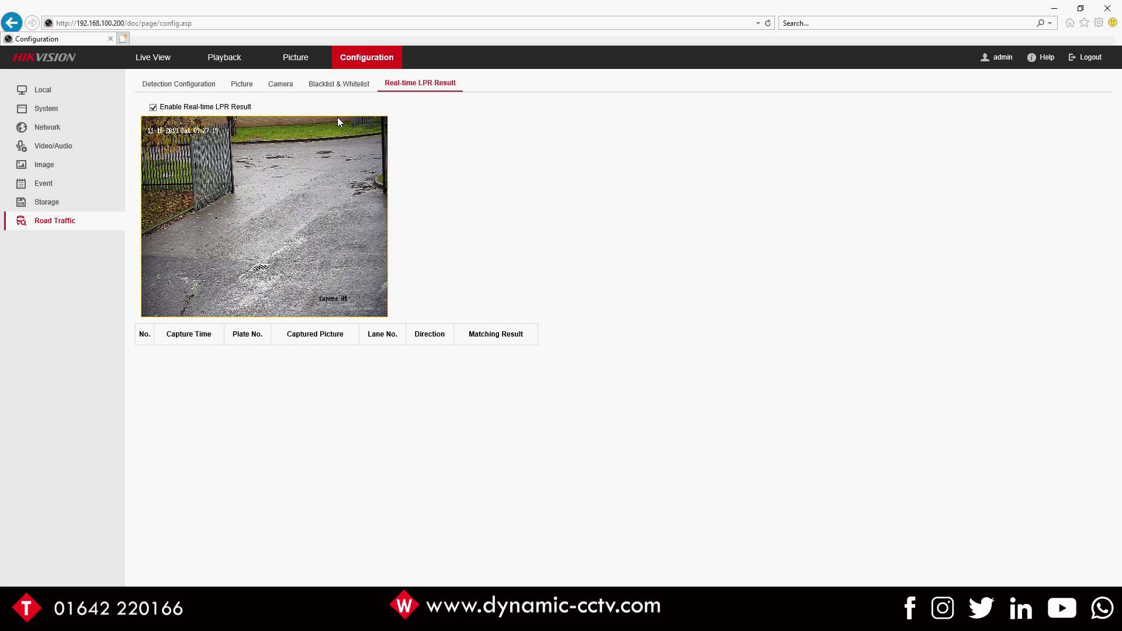
left_click(188, 85)
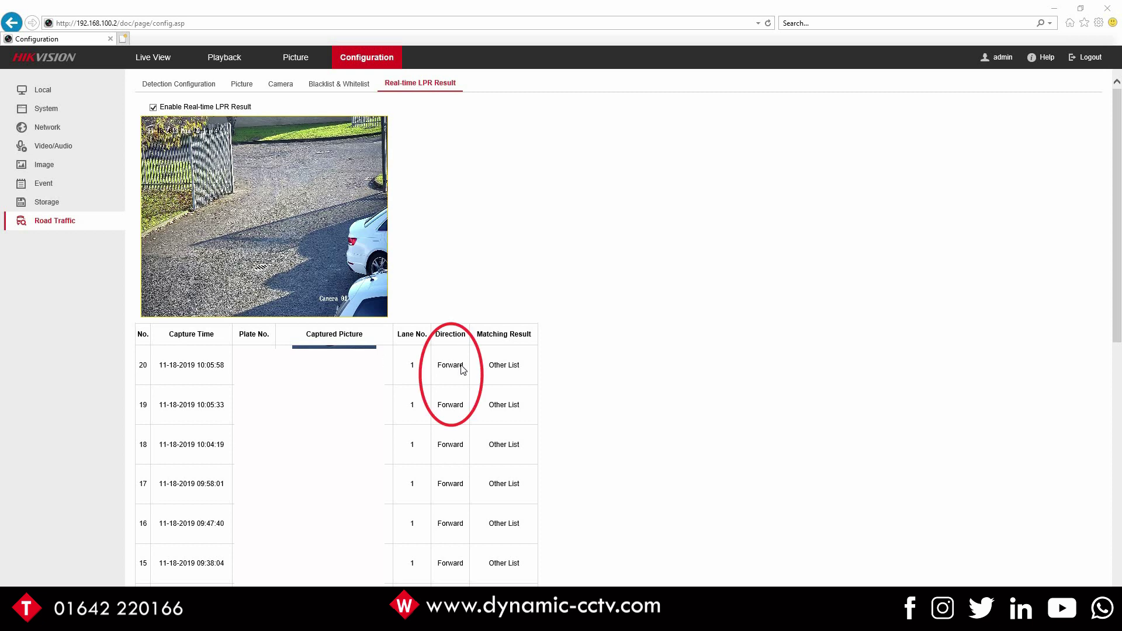
left_click_drag(437, 366, 461, 366)
scroll(460, 546, "down", 3)
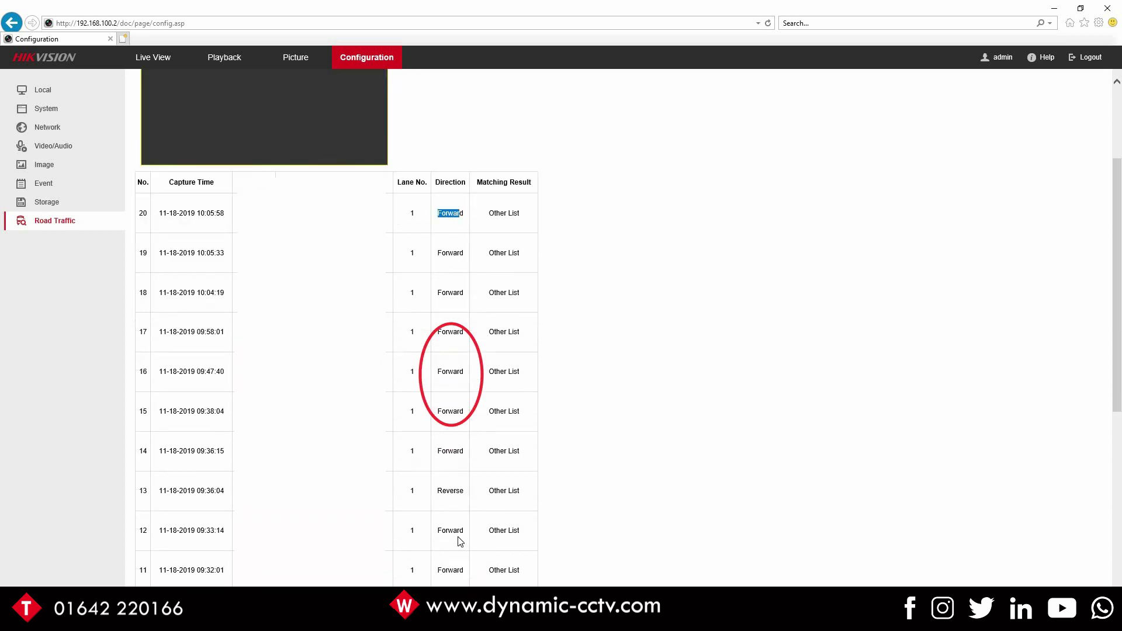
scroll(460, 543, "down", 7)
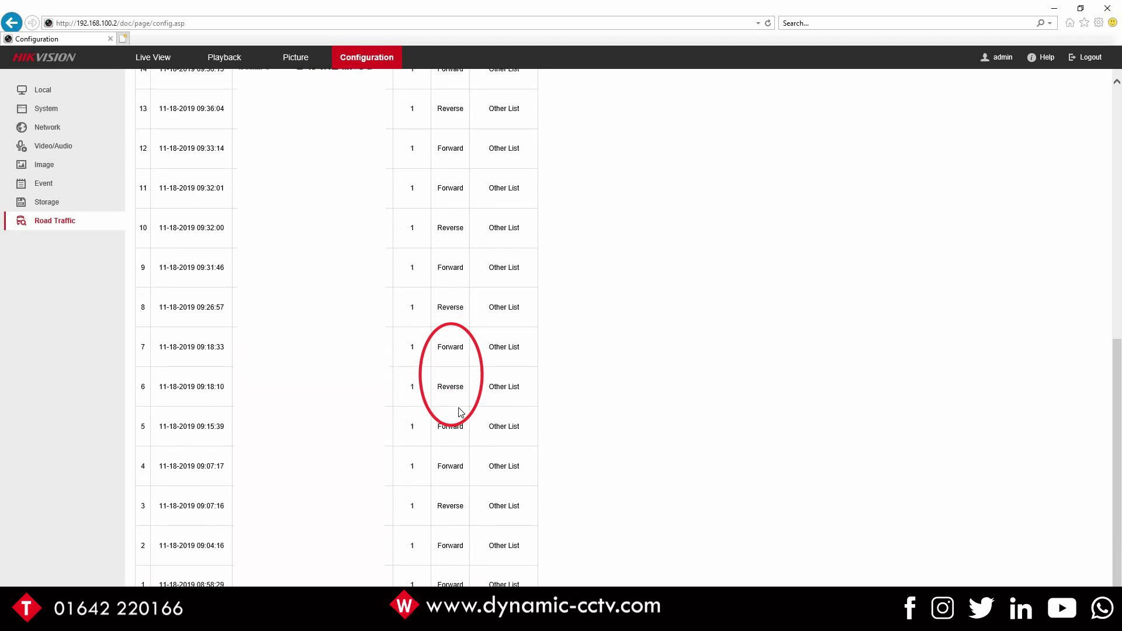
scroll(459, 412, "up", 10)
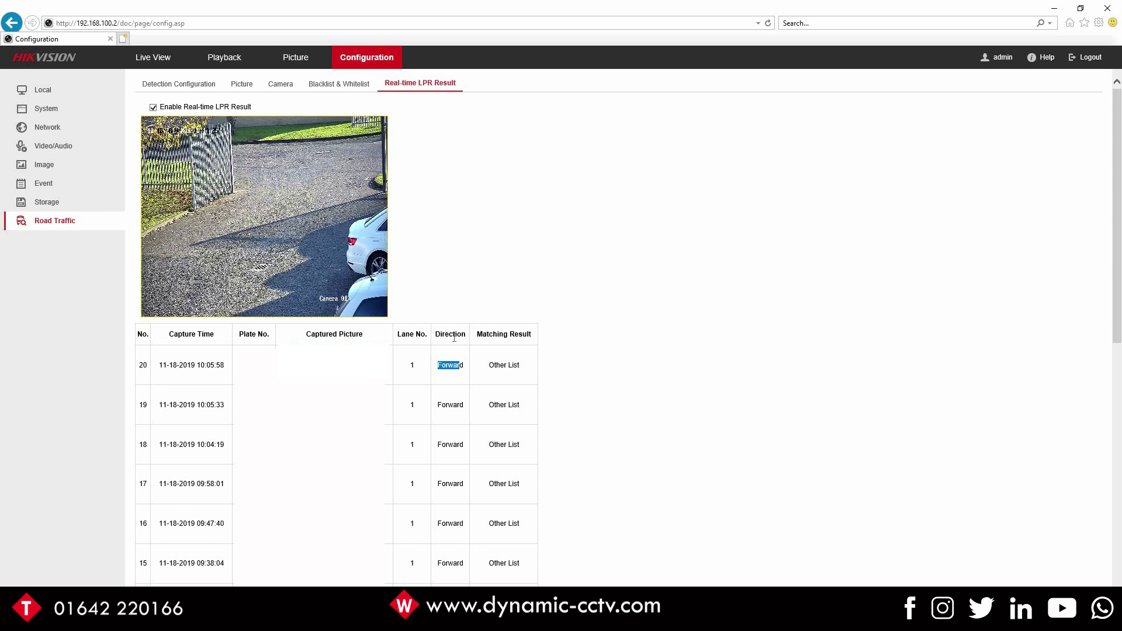
left_click(454, 362)
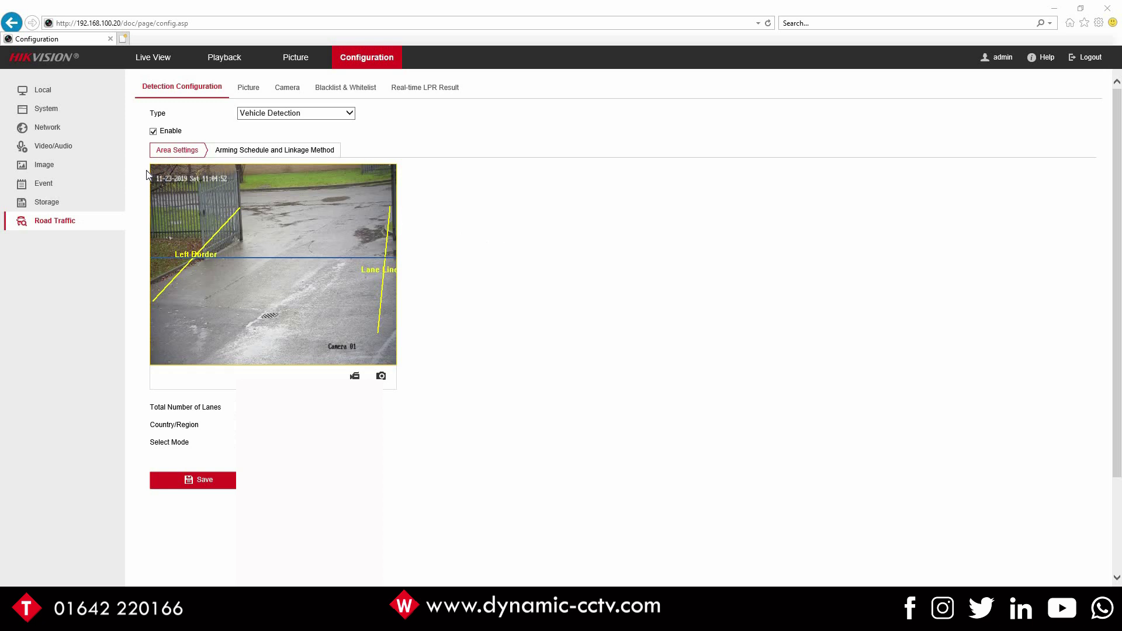
Step: In Image Display Settings, change the exposure time from 1/25 to 1/1000, keeping Auto iris at level 50
left_click(48, 174)
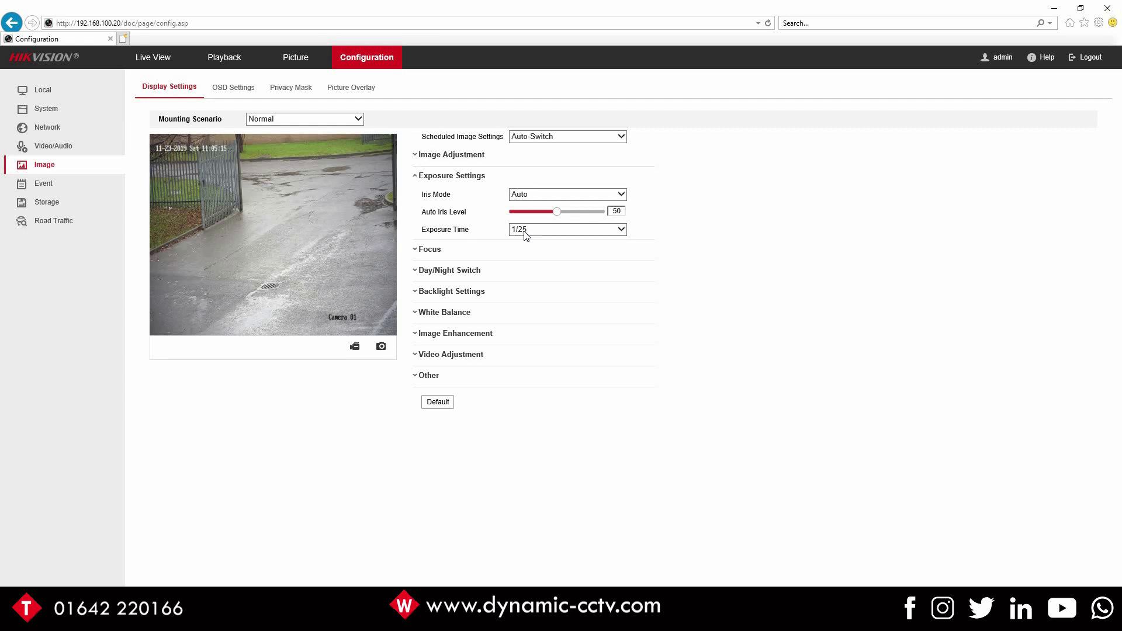
left_click(559, 236)
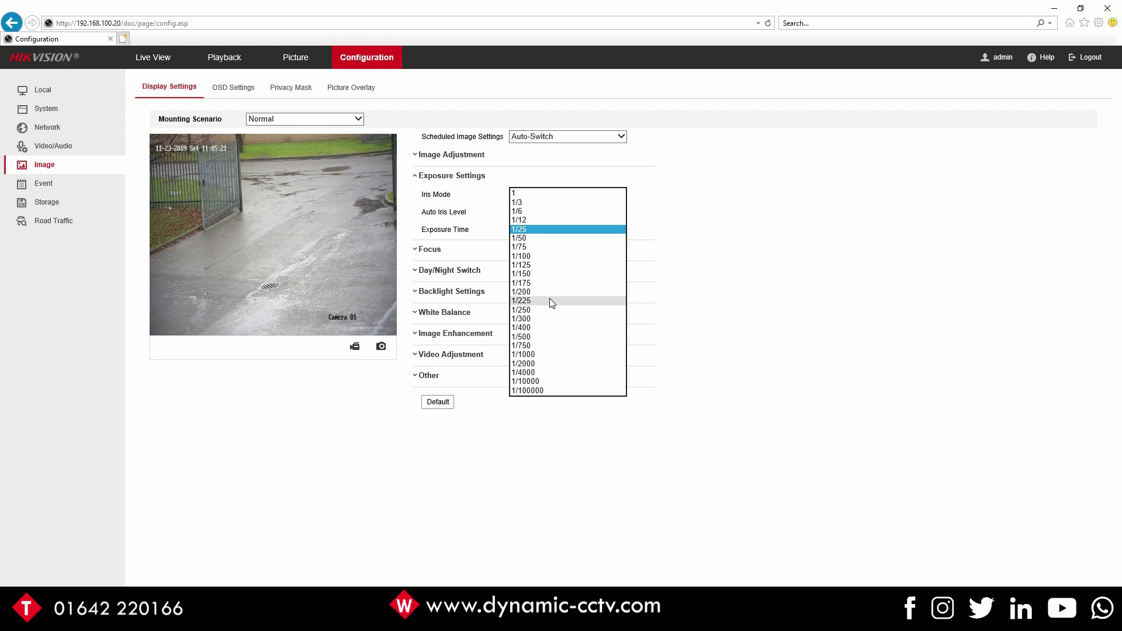
left_click(539, 355)
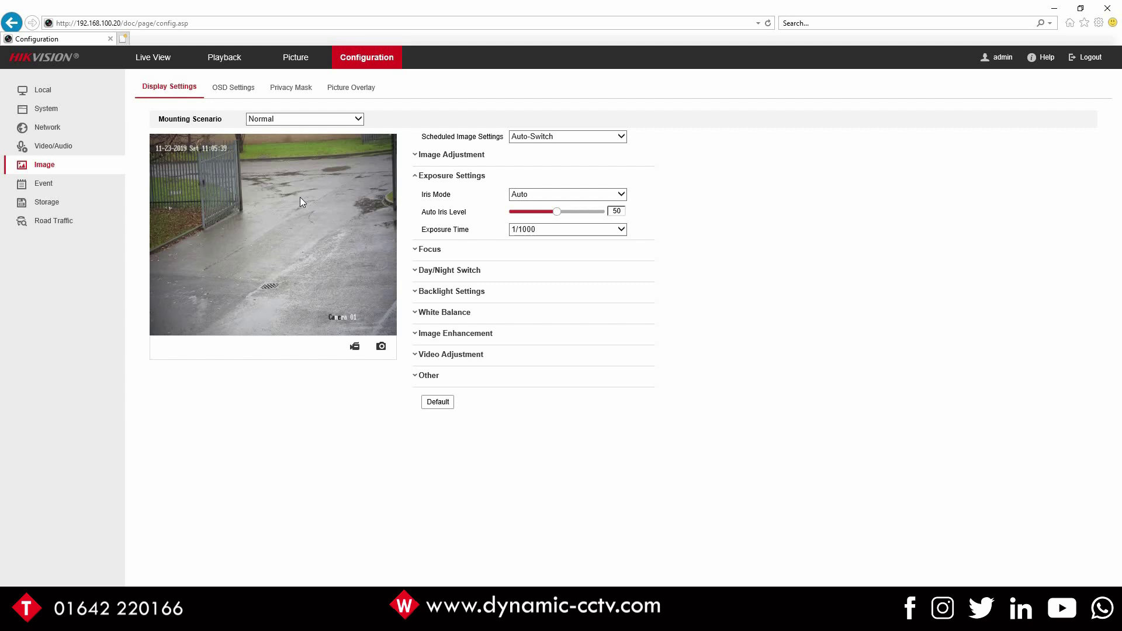
left_click(523, 229)
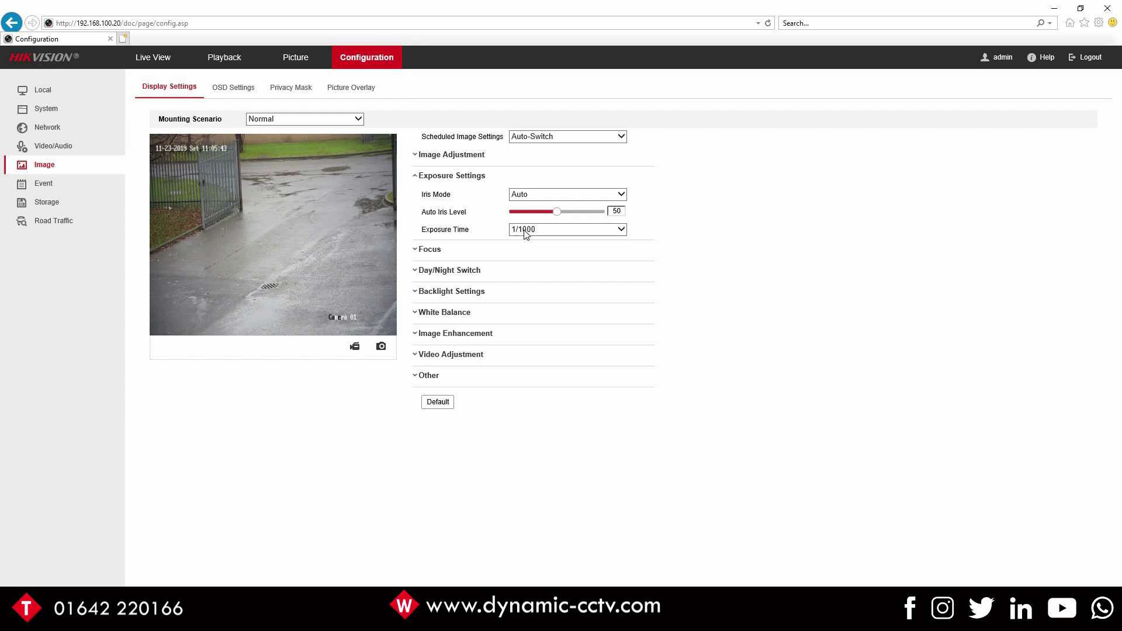